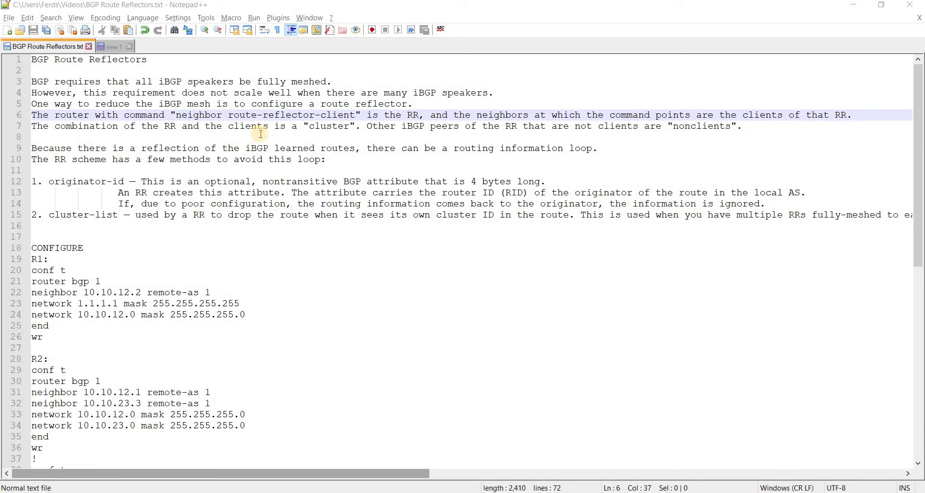
# Step: Read the BGP Route Reflectors notes, covering the route-reflector-client commands, the RR and cluster definitions and the originator-id loop prevention
pyautogui.scroll(-12, 280, 303)
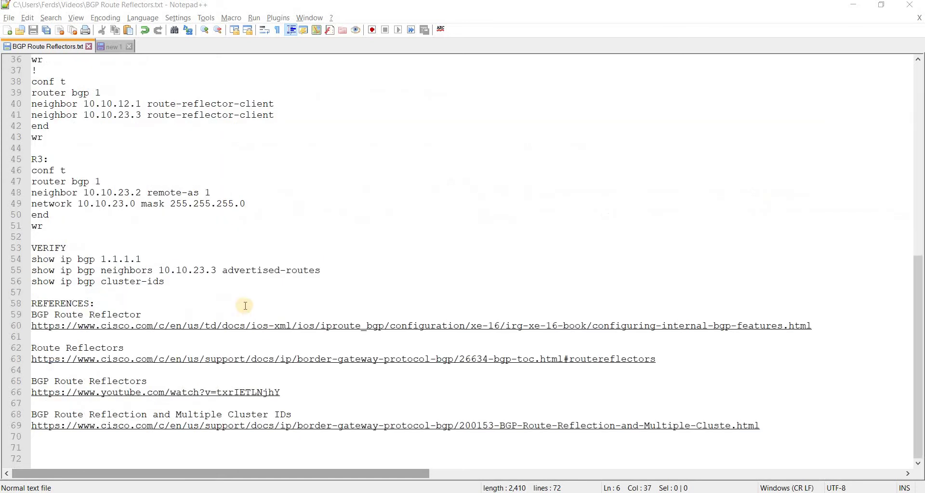
pyautogui.click(21, 114)
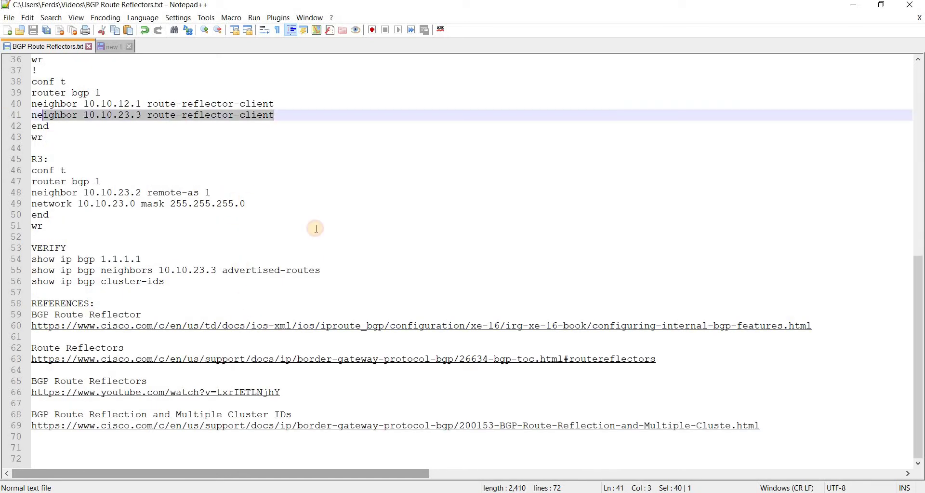
pyautogui.scroll(12, 327, 232)
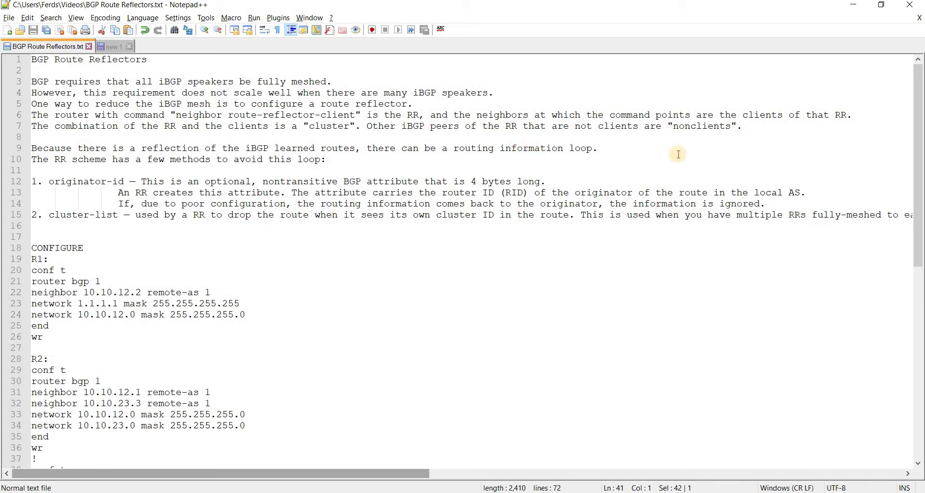
pyautogui.moveTo(848, 115); pyautogui.dragTo(830, 114)
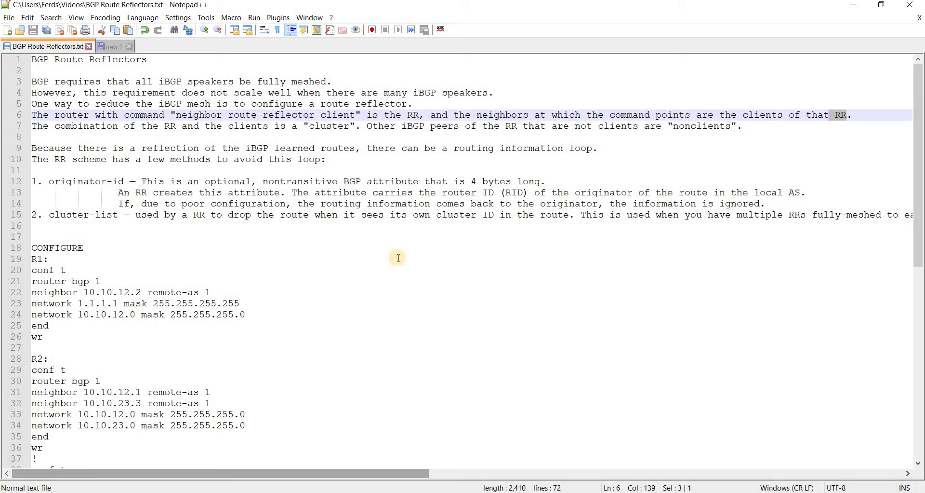
pyautogui.click(774, 205)
pyautogui.press('Down')
pyautogui.press('Down')
pyautogui.press('Down')
pyautogui.press('Down')
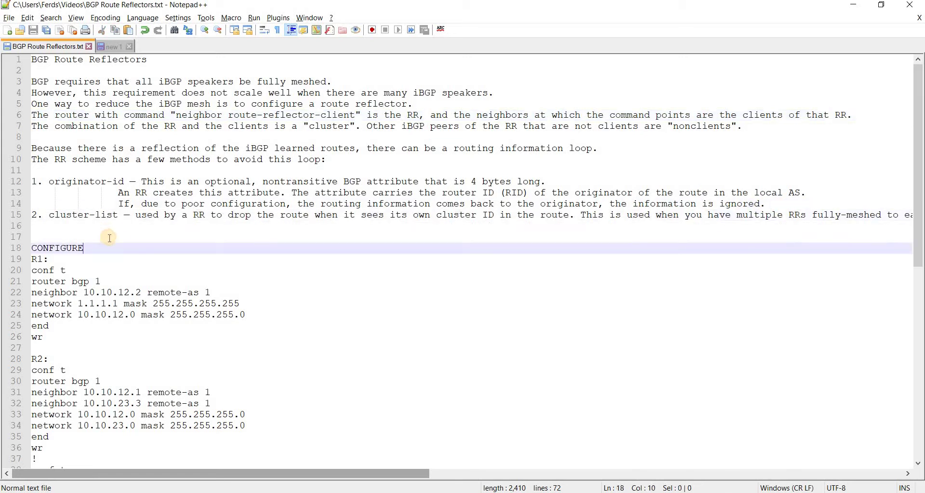
# Step: Replace "the" with "a" before "route when it sees its own cluster ID" in the cluster-list line
pyautogui.doubleClick(269, 216)
pyautogui.write('a')
pyautogui.click(453, 202)
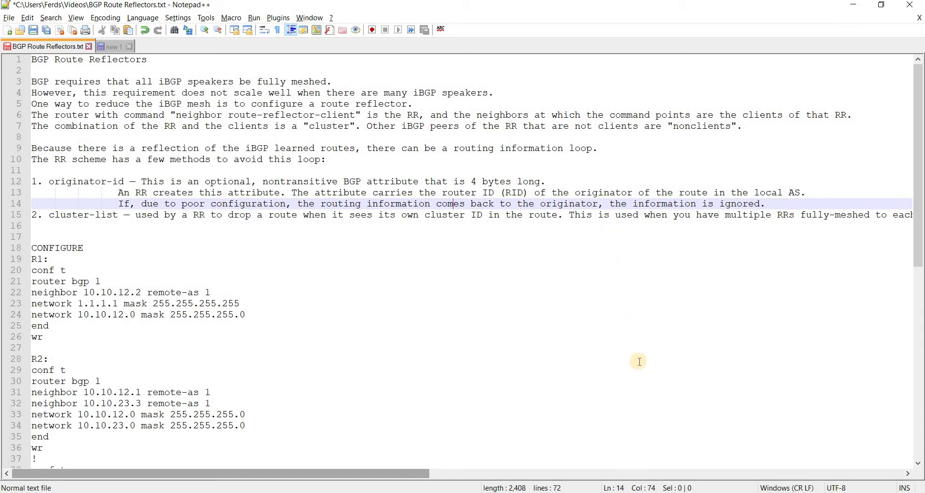
# Step: Read the end of the cluster-list line and skim the configuration, verification and reference sections of the notes
pyautogui.moveTo(424, 476); pyautogui.dragTo(497, 475)
pyautogui.click(530, 298)
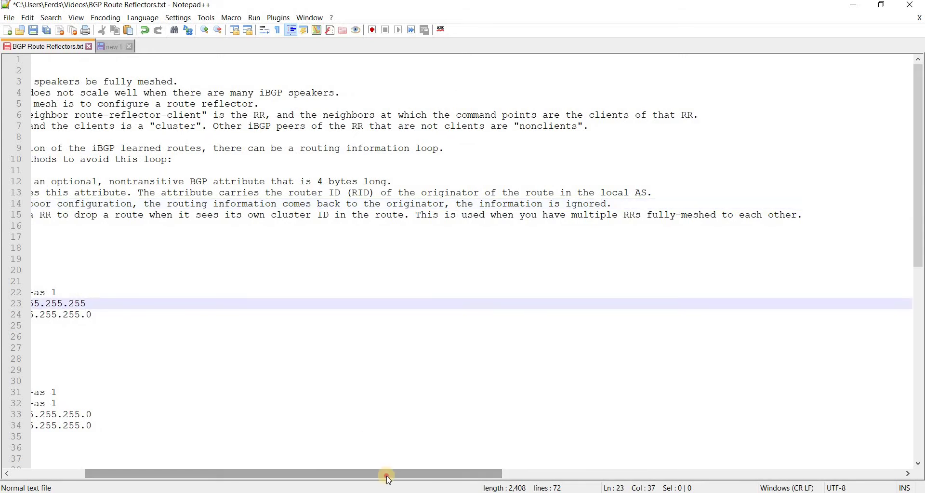
pyautogui.hscroll(-5, 227, 318)
pyautogui.click(228, 320)
pyautogui.scroll(-12, 228, 320)
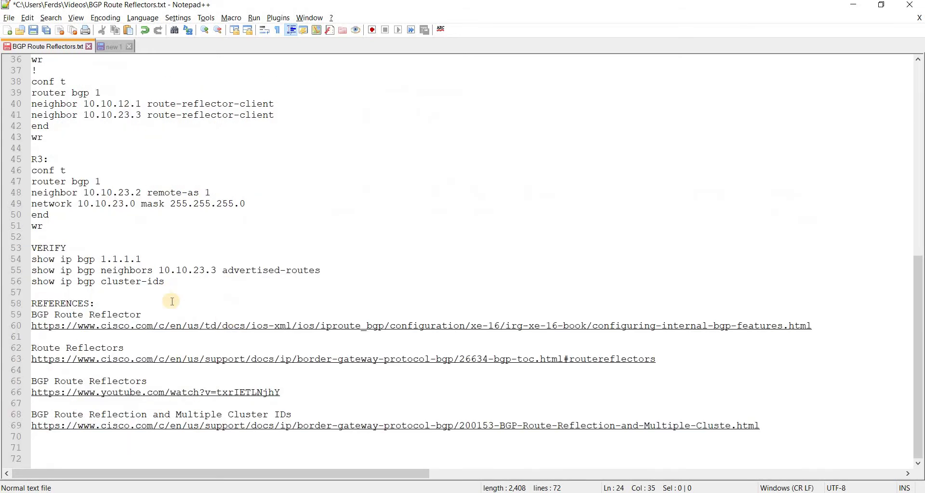
pyautogui.scroll(12, 170, 301)
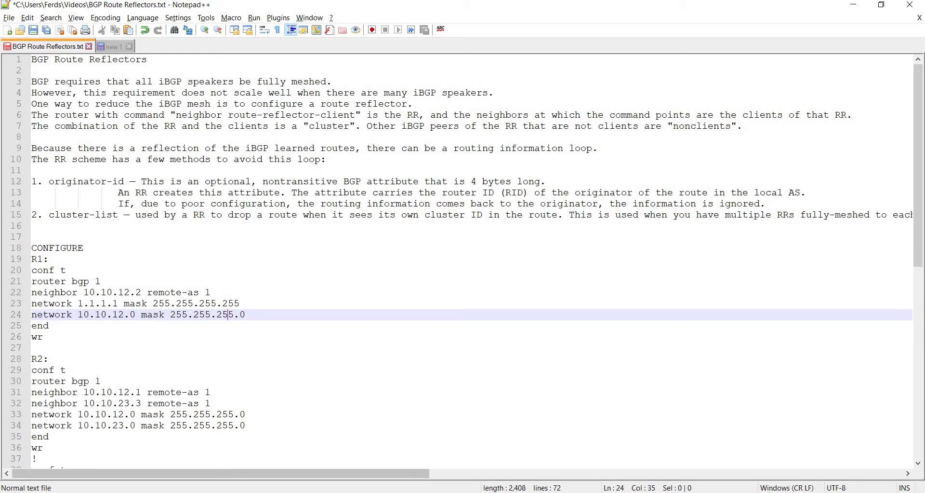
# Step: Switch to the MobaXterm terminal and display R1's BGP configuration with "show run | sec bgp"
pyautogui.hotkey('alt', 'Tab')
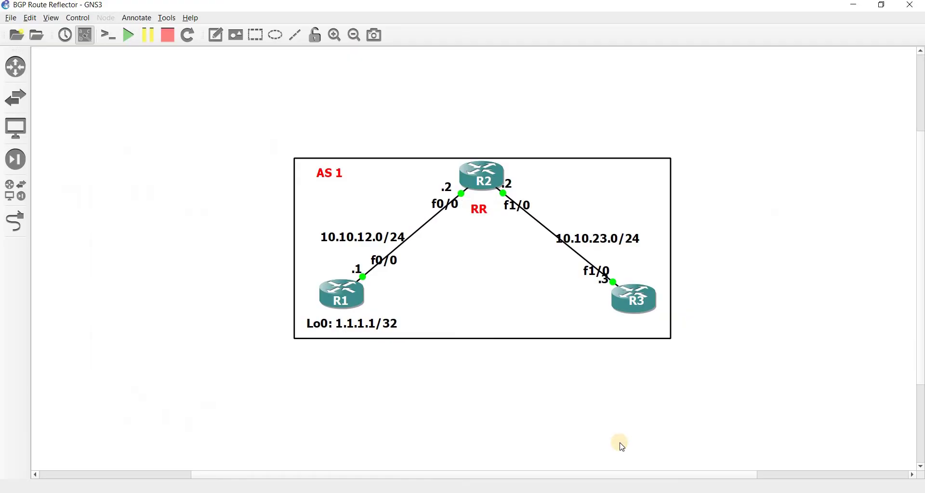
pyautogui.hotkey('alt', 'Tab')
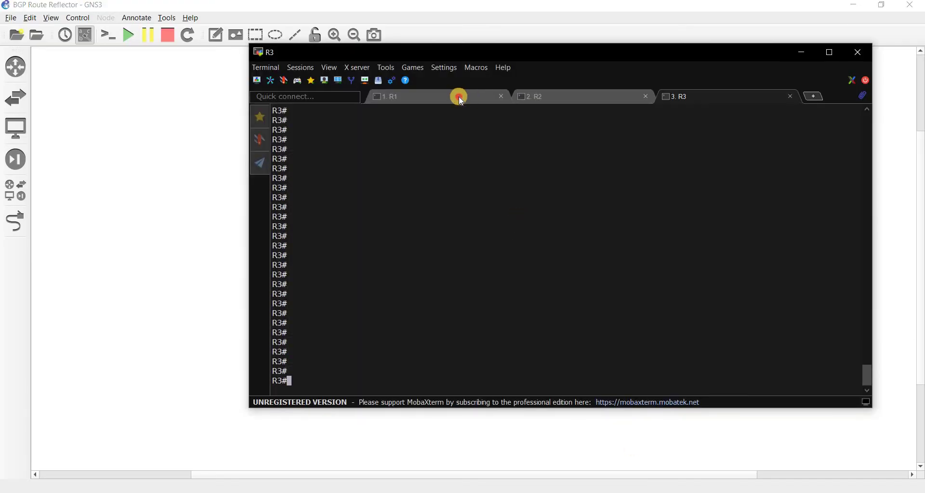
pyautogui.write('show r')
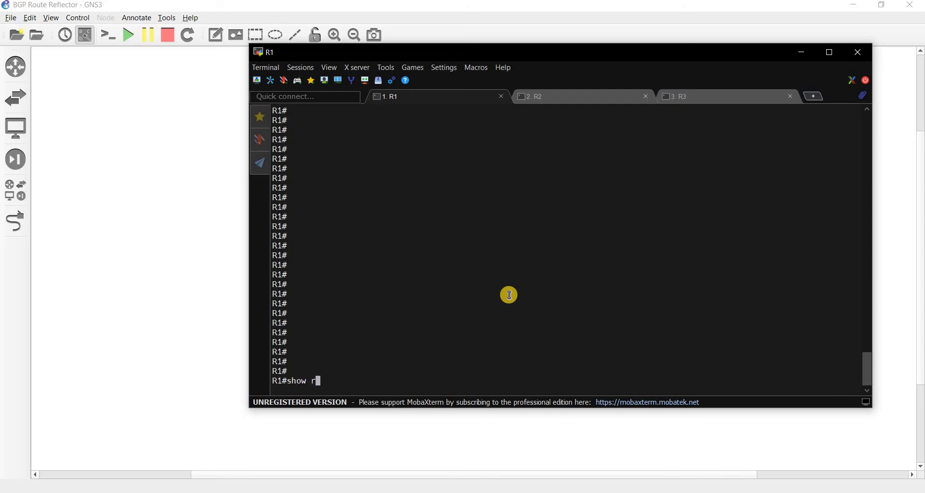
pyautogui.write('un | sec bgp')
pyautogui.press('Return')
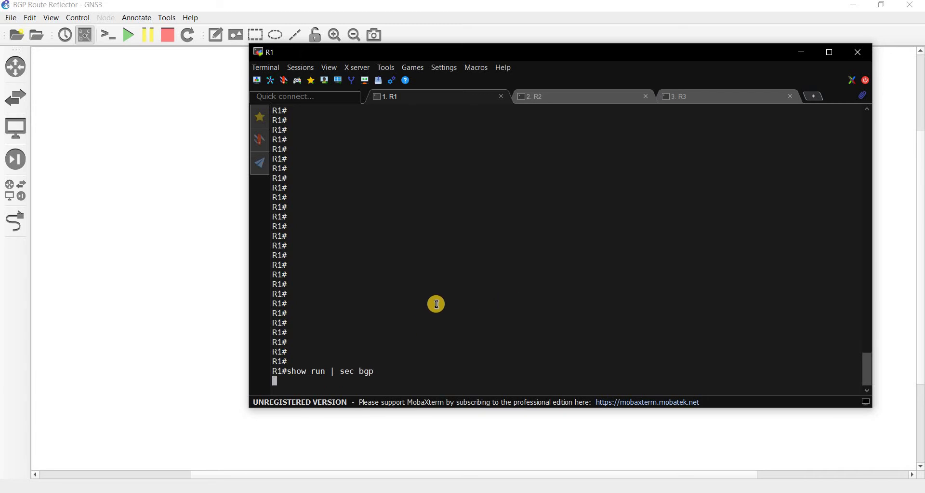
# Step: Copy the "show run | sec bgp" command from R1 and run it on R2 and R3
pyautogui.moveTo(379, 326); pyautogui.dragTo(287, 324)
pyautogui.hotkey('ctrl', 'c')
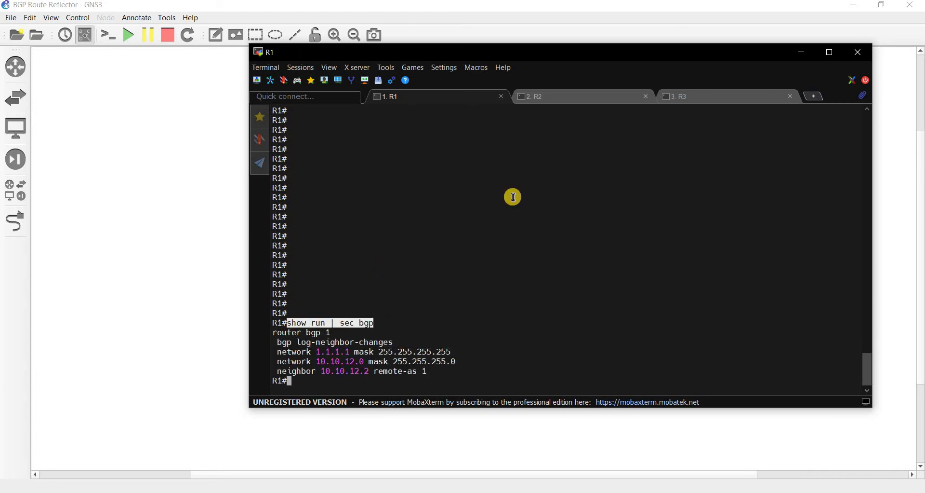
pyautogui.rightClick(564, 98)
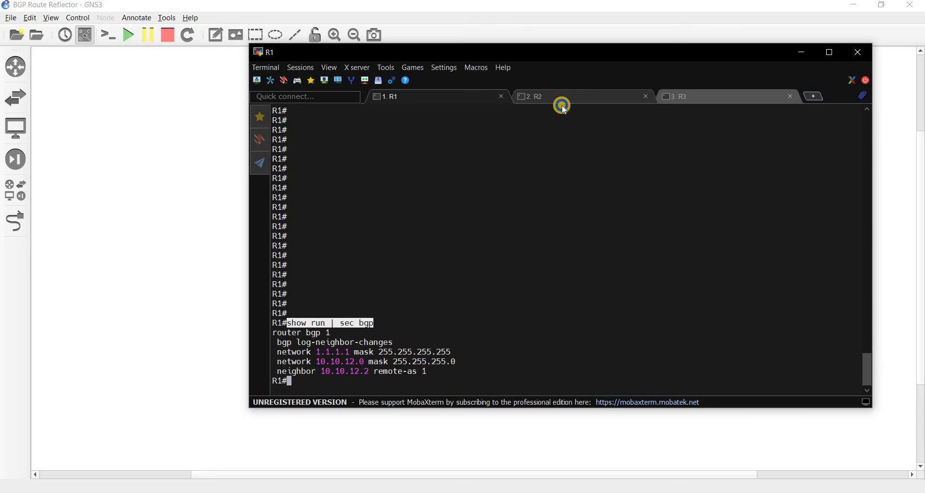
pyautogui.click(471, 241)
pyautogui.rightClick(471, 240)
pyautogui.press('Return')
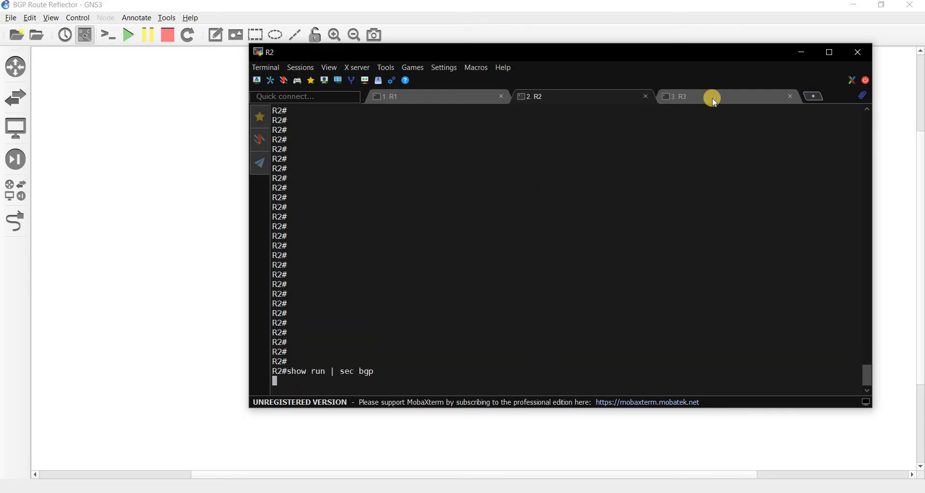
pyautogui.click(709, 96)
pyautogui.rightClick(605, 183)
pyautogui.press('Return')
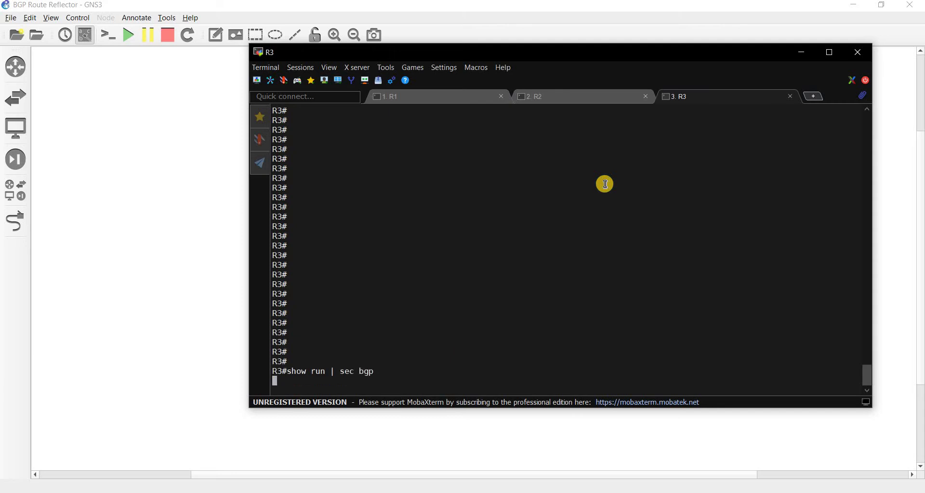
# Step: Return to R1's session and arrange the terminal window beside the GNS3 topology so both are visible
pyautogui.click(554, 96)
pyautogui.click(453, 99)
pyautogui.moveTo(287, 322); pyautogui.dragTo(374, 323)
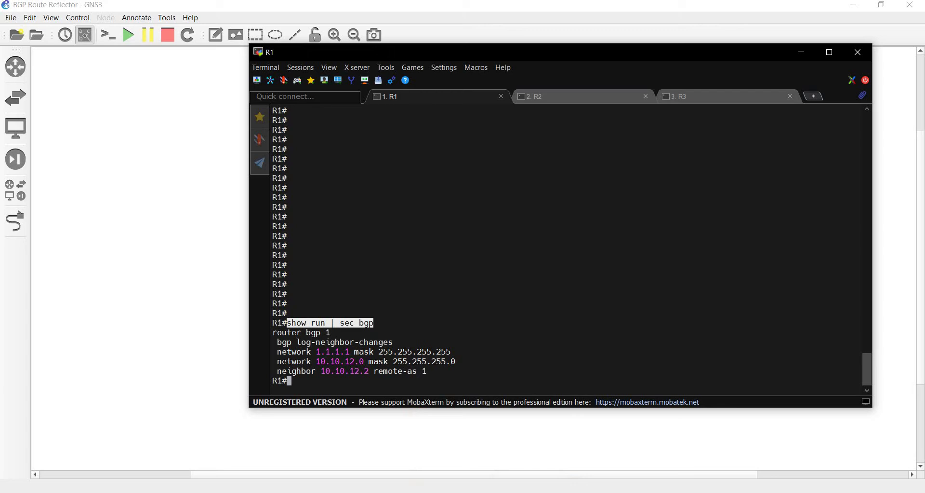
pyautogui.hotkey('alt', 'Tab')
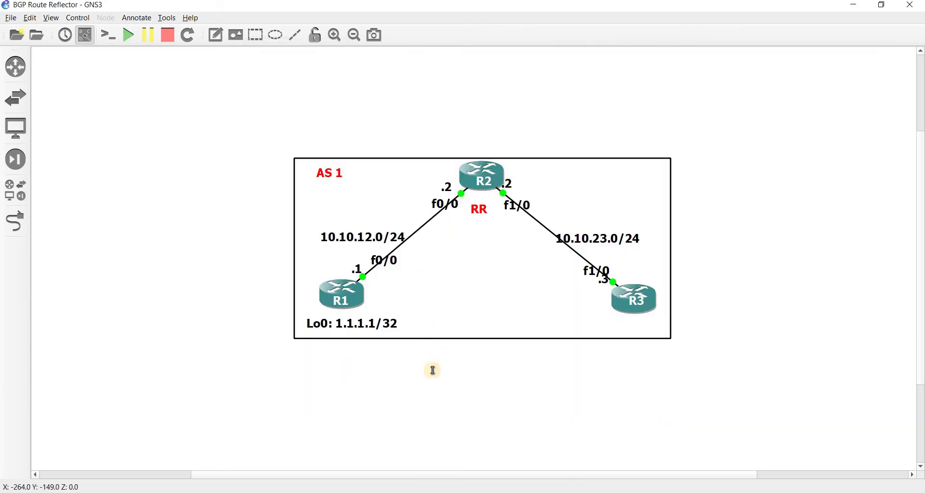
pyautogui.hotkey('alt', 'Tab')
pyautogui.hotkey('alt', 'Tab')
pyautogui.hscroll(5, 533, 364)
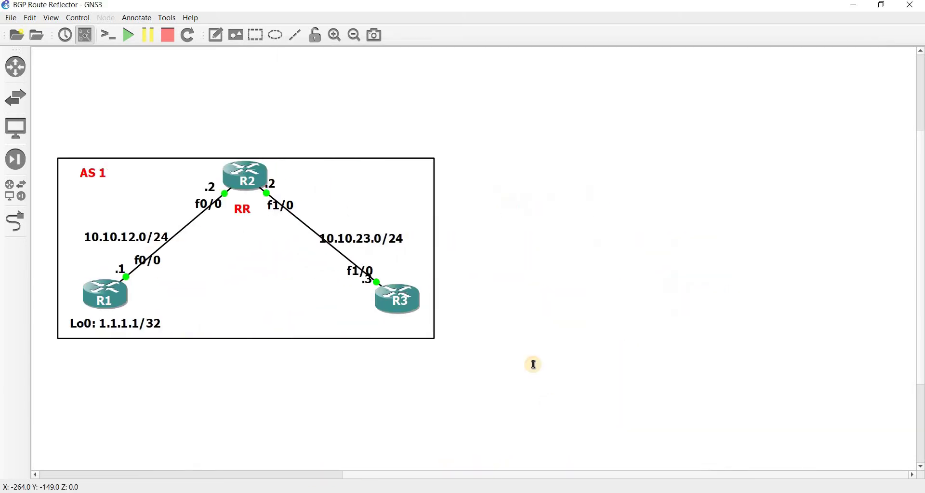
pyautogui.hotkey('alt', 'Tab')
pyautogui.moveTo(250, 44); pyautogui.dragTo(451, 65)
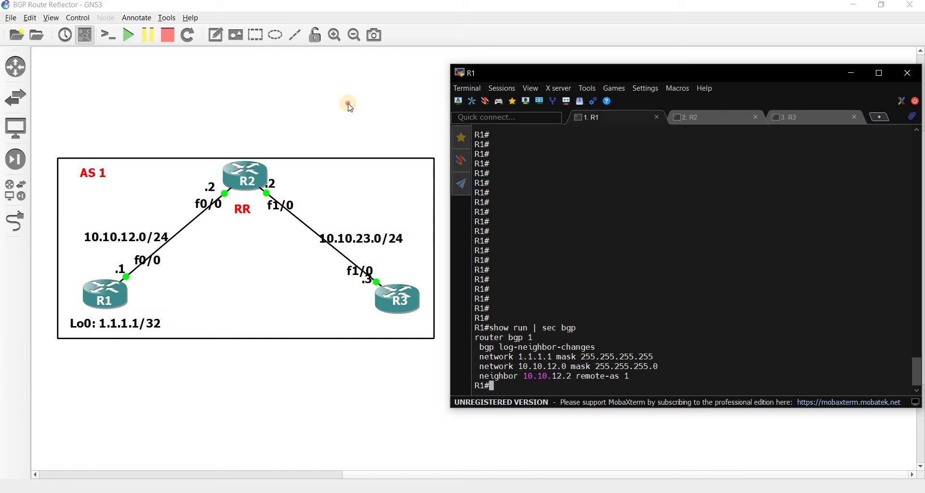
# Step: Examine the GNS3 topology, covering R1's loopback Lo0: 1.1.1.1/32 and the route reflector R2, and consult the notes
pyautogui.click(170, 307)
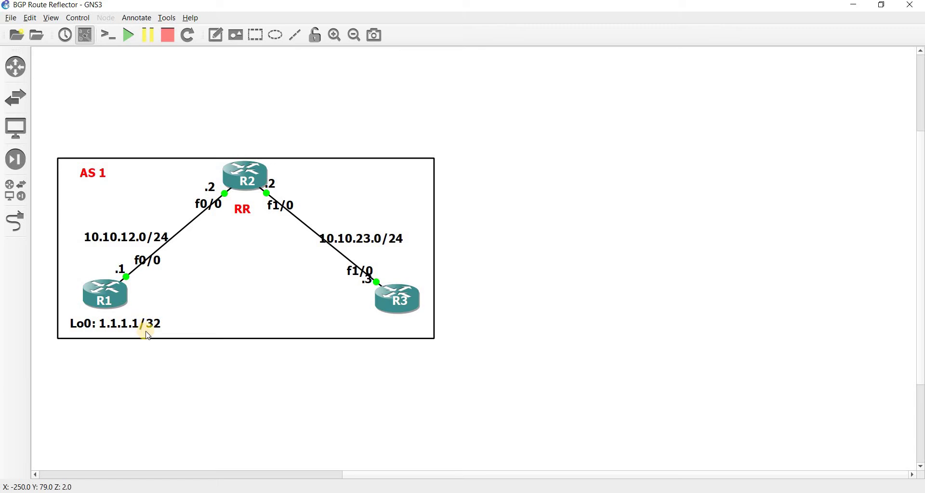
pyautogui.click(118, 329)
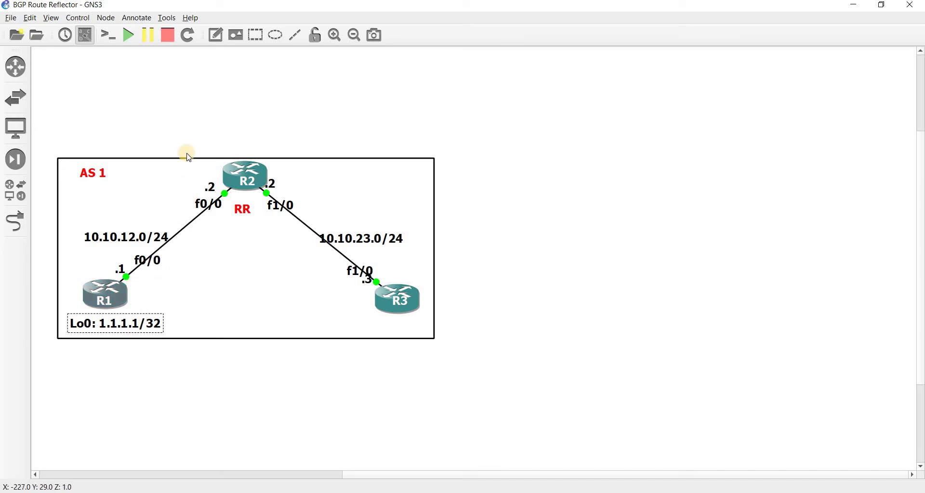
pyautogui.click(182, 136)
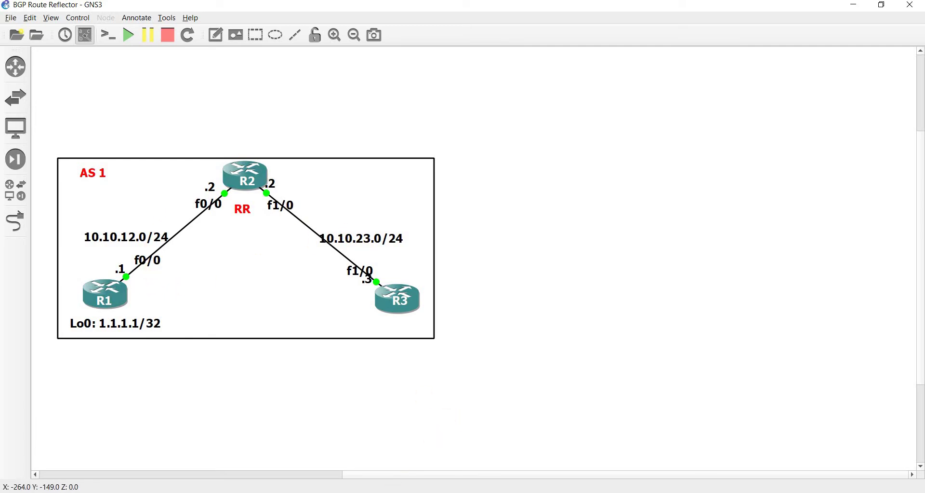
pyautogui.hotkey('alt', 'Tab')
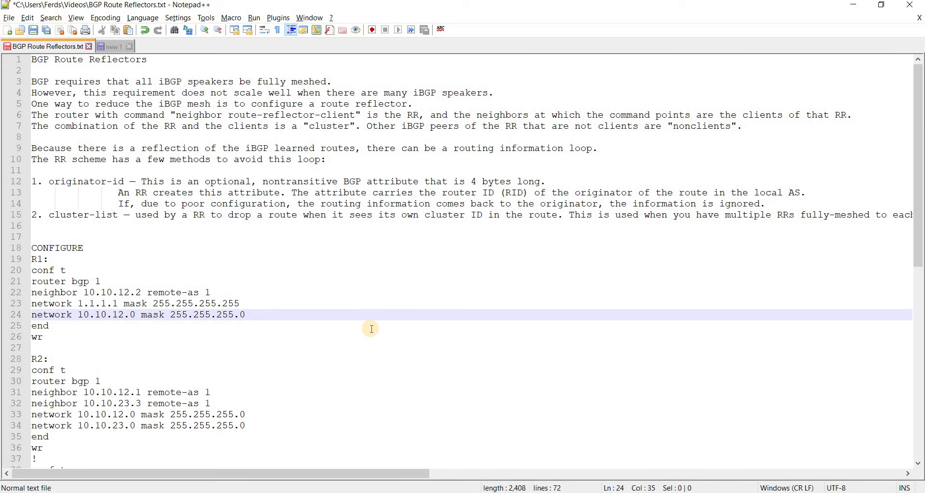
pyautogui.hotkey('alt', 'Tab')
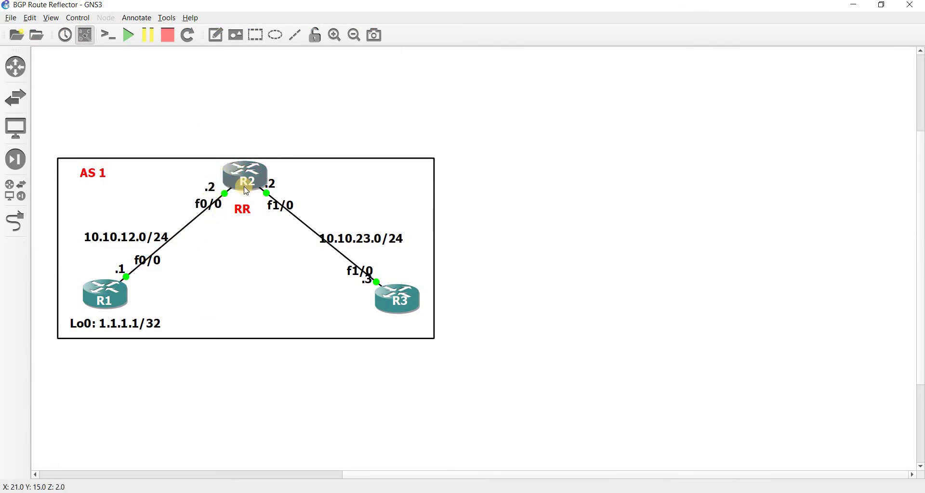
pyautogui.moveTo(247, 191)
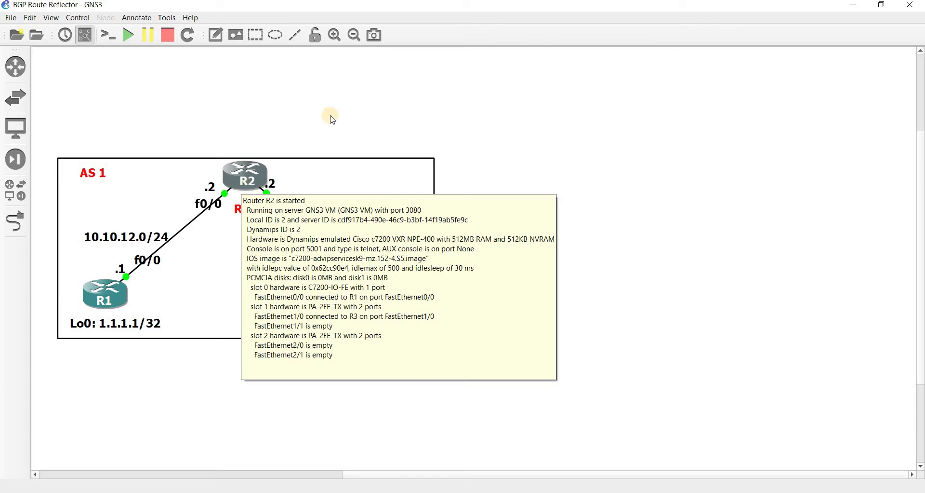
pyautogui.click(248, 192)
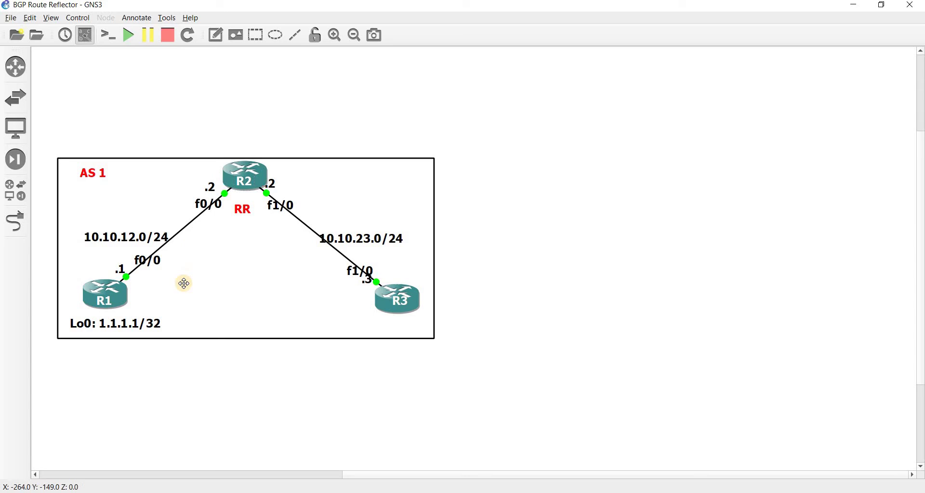
pyautogui.click(138, 324)
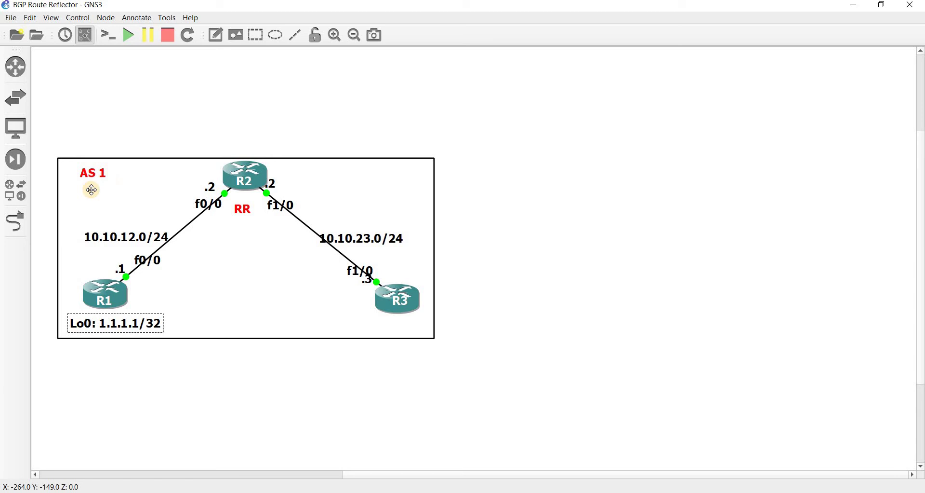
pyautogui.click(207, 213)
# Step: Switch to the MobaXterm terminal, review R2's BGP configuration and move the terminal window over part of the topology
pyautogui.hotkey('alt', 'Tab')
pyautogui.click(694, 116)
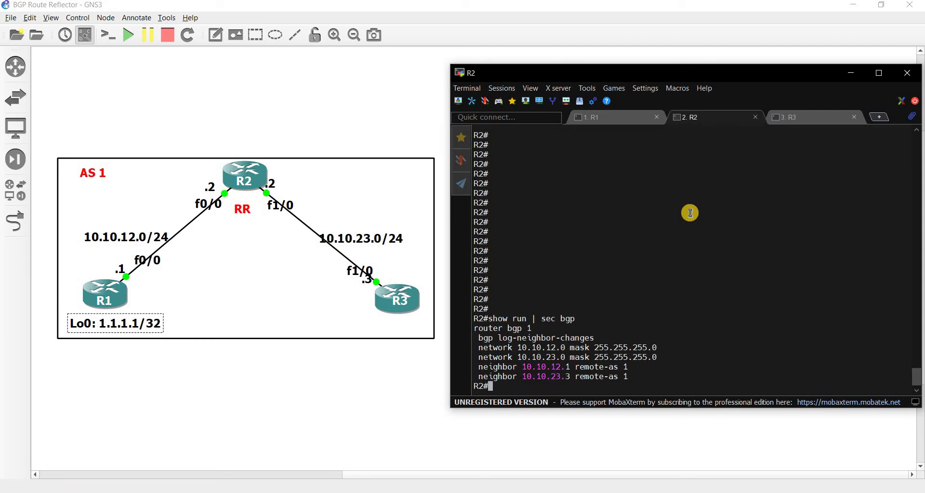
pyautogui.click(587, 74)
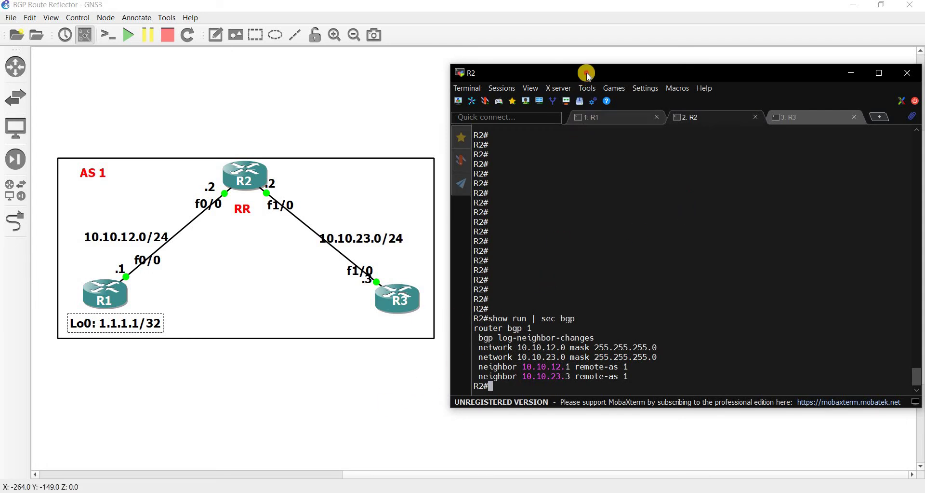
pyautogui.moveTo(588, 76); pyautogui.dragTo(490, 63)
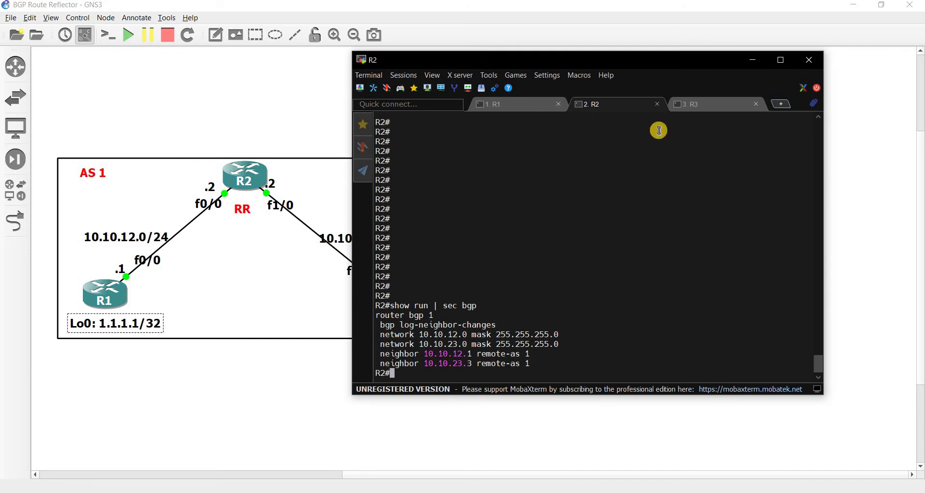
# Step: Display R3's BGP table with "show ip bgp"
pyautogui.click(681, 104)
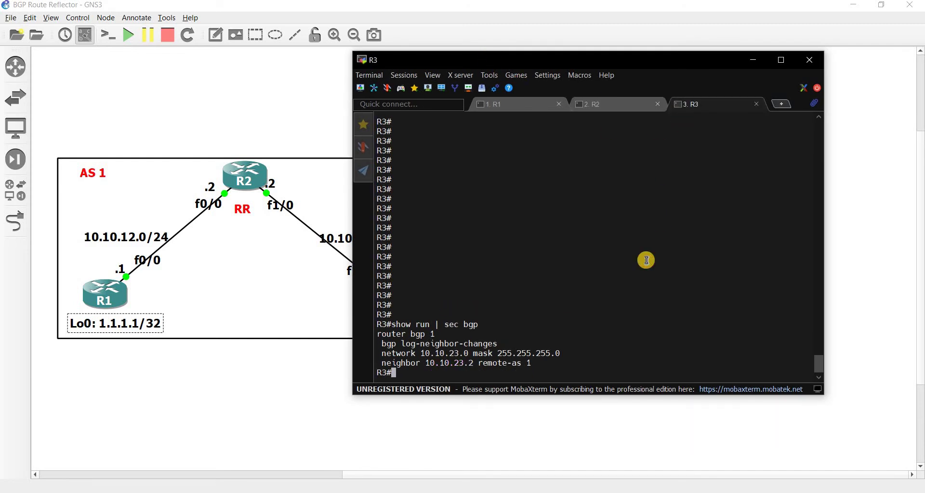
pyautogui.write('show ip bgp')
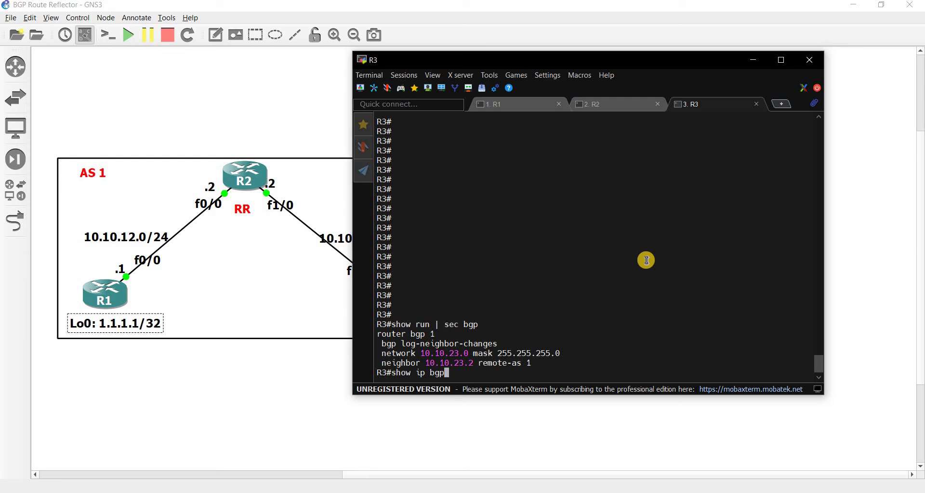
pyautogui.press('Return')
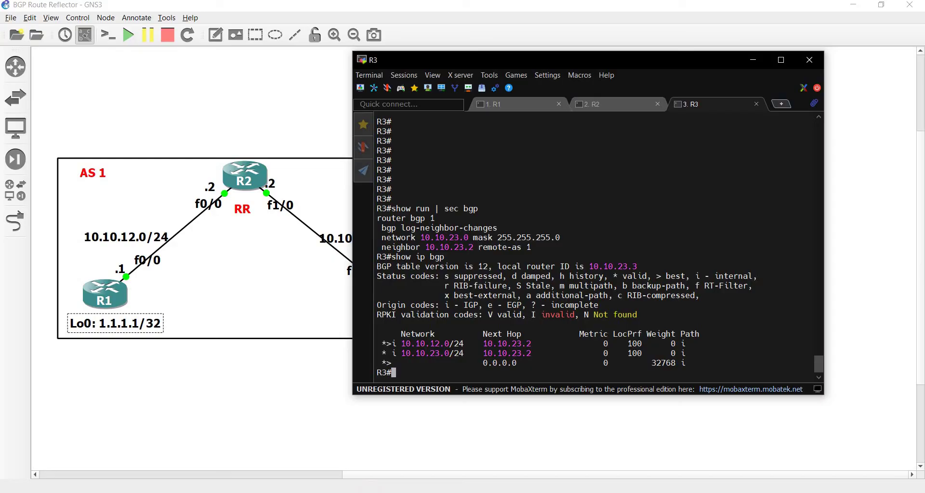
# Step: Review the verification commands in the Notepad++ notes and check them against R3's terminal output and the GNS3 topology
pyautogui.hotkey('alt', 'Tab')
pyautogui.scroll(-12, 97, 283)
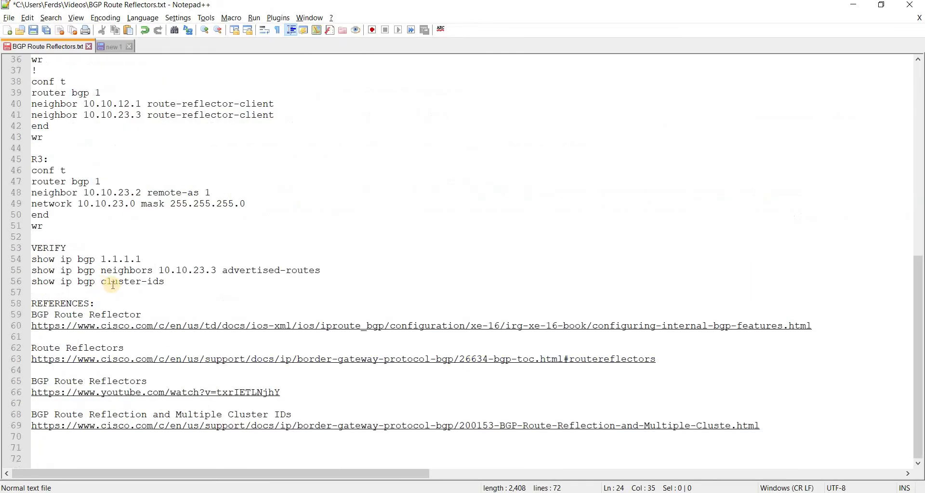
pyautogui.scroll(12, 113, 285)
pyautogui.moveTo(44, 247); pyautogui.dragTo(289, 303)
pyautogui.click(286, 303)
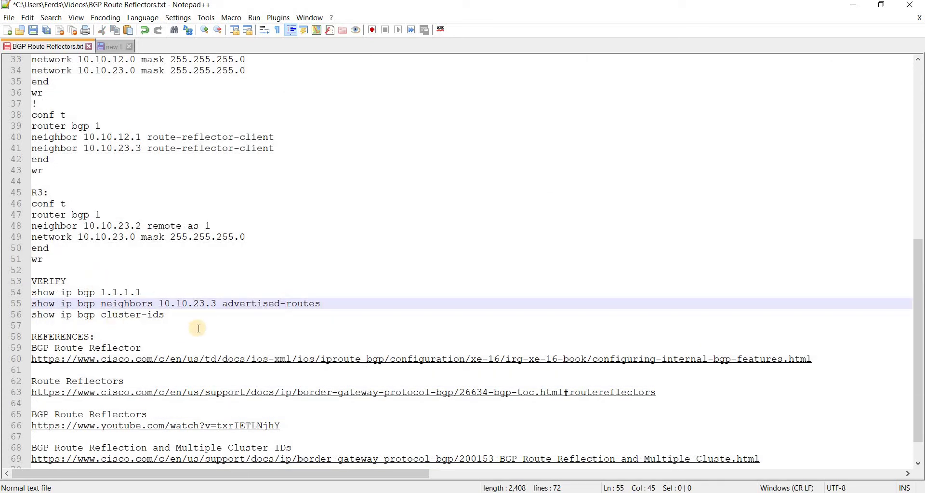
pyautogui.hotkey('alt', 'Tab')
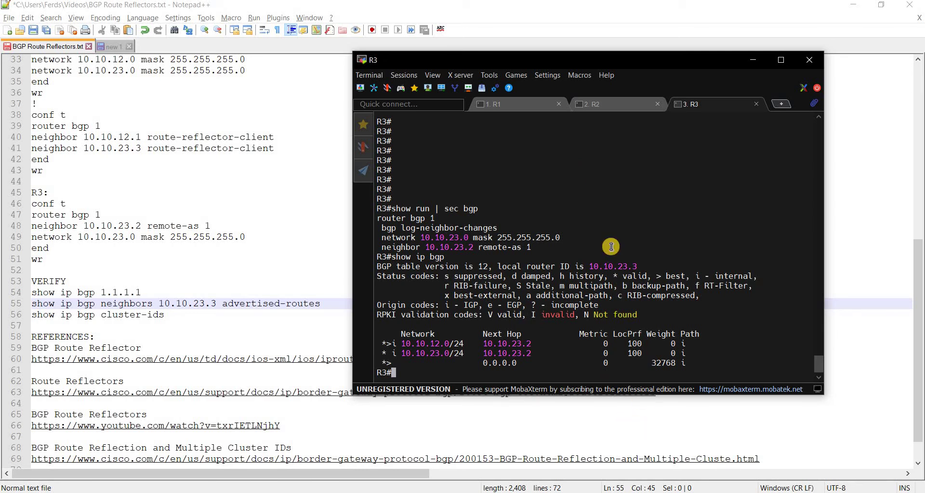
pyautogui.hotkey('alt', 'Tab')
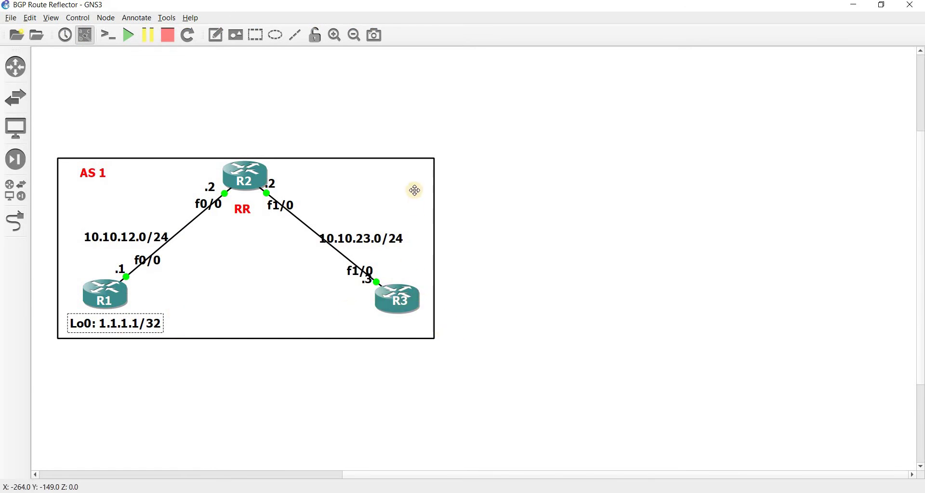
pyautogui.hotkey('alt', 'Tab')
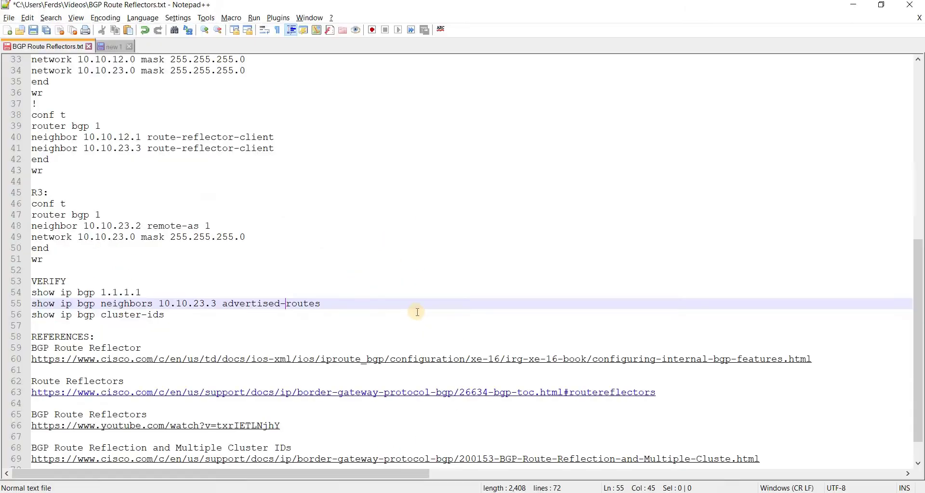
pyautogui.scroll(11, 133, 111)
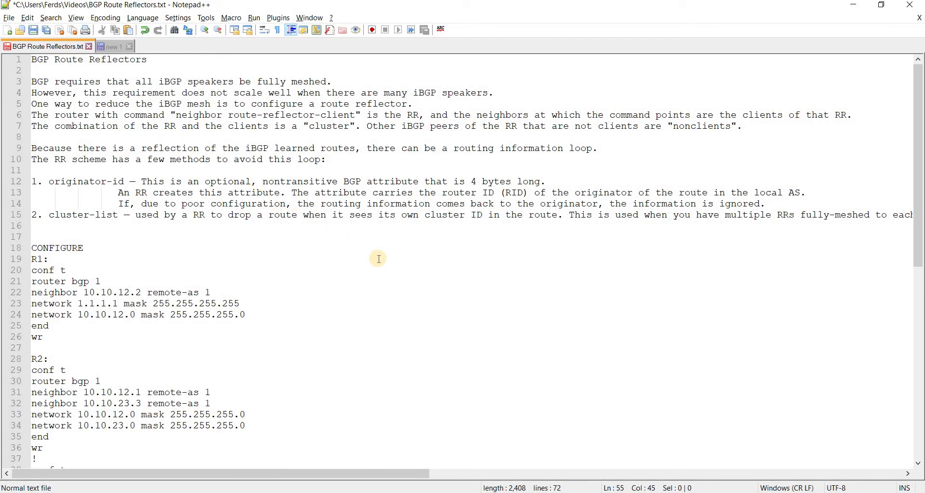
# Step: Examine R2's route-reflector-client commands for neighbors 10.10.12.1 and 10.10.23.3 in the notes and compare them with the topology
pyautogui.hotkey('alt', 'Tab')
pyautogui.hotkey('alt', 'Tab')
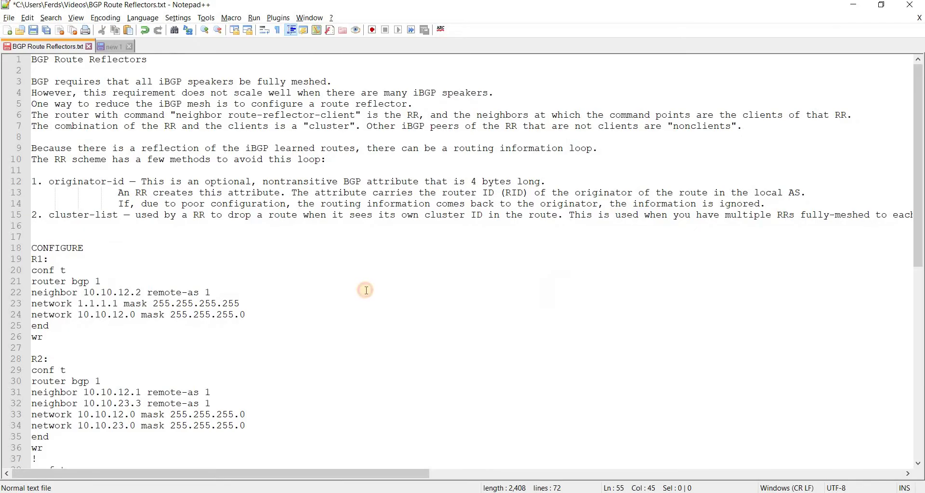
pyautogui.click(366, 291)
pyautogui.scroll(-12, 367, 291)
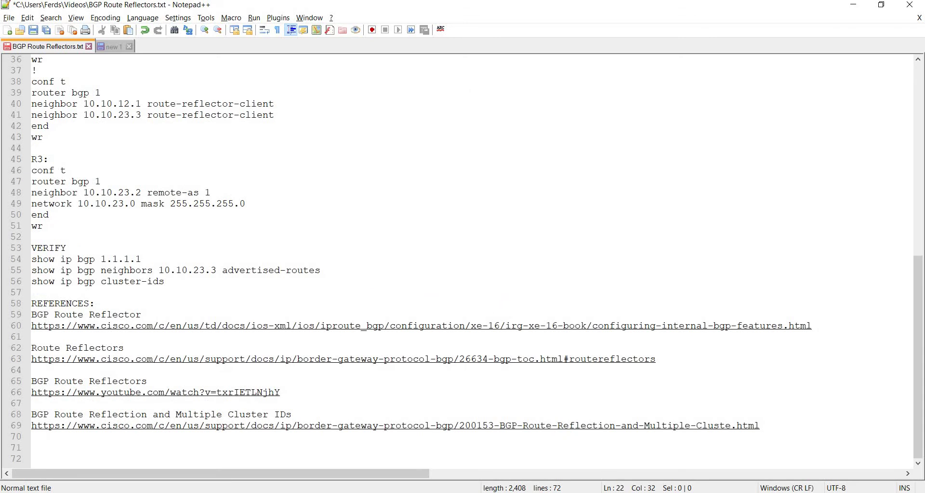
pyautogui.hotkey('alt', 'Tab')
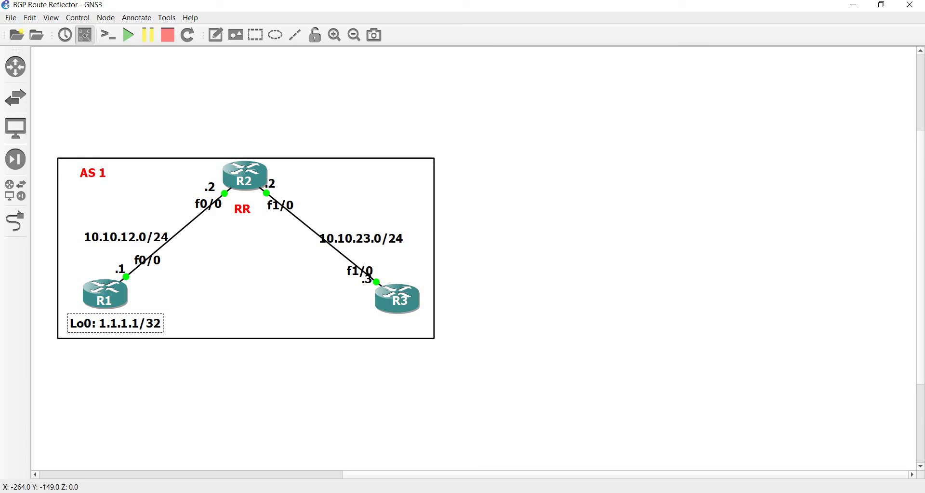
pyautogui.hotkey('alt', 'Tab')
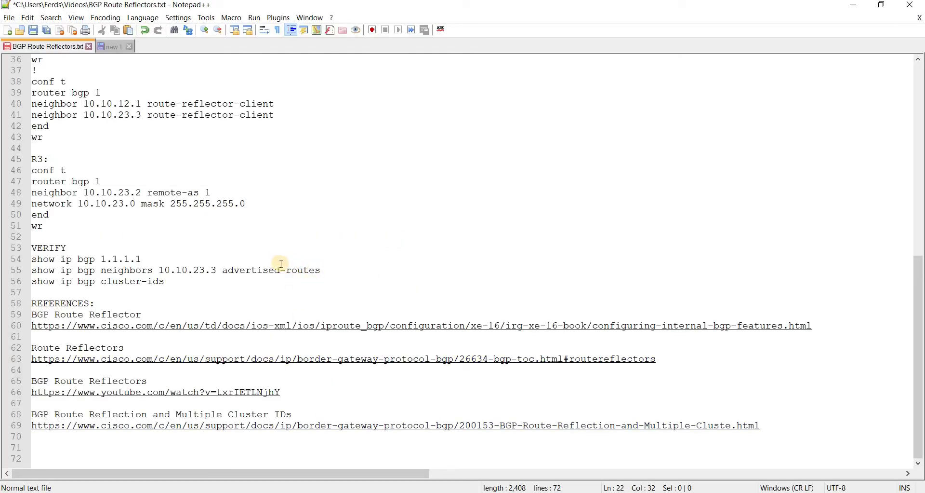
pyautogui.scroll(12, 253, 294)
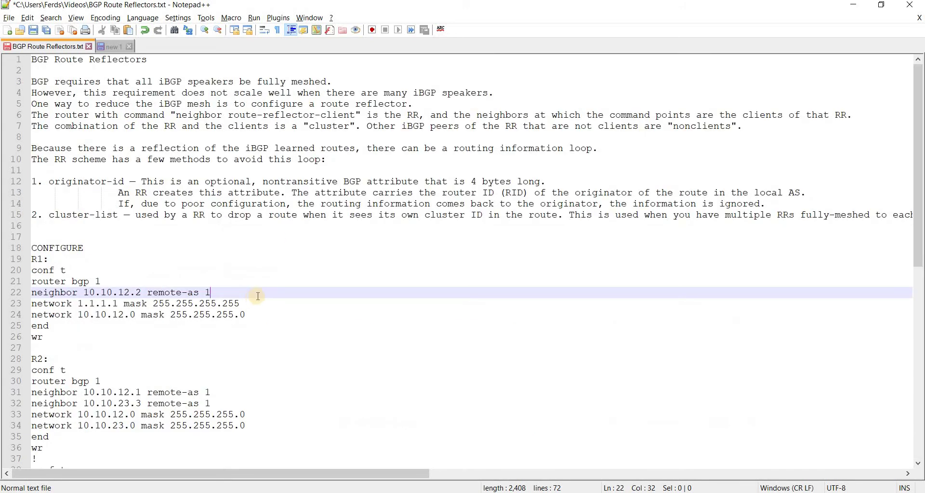
pyautogui.scroll(-12, 258, 296)
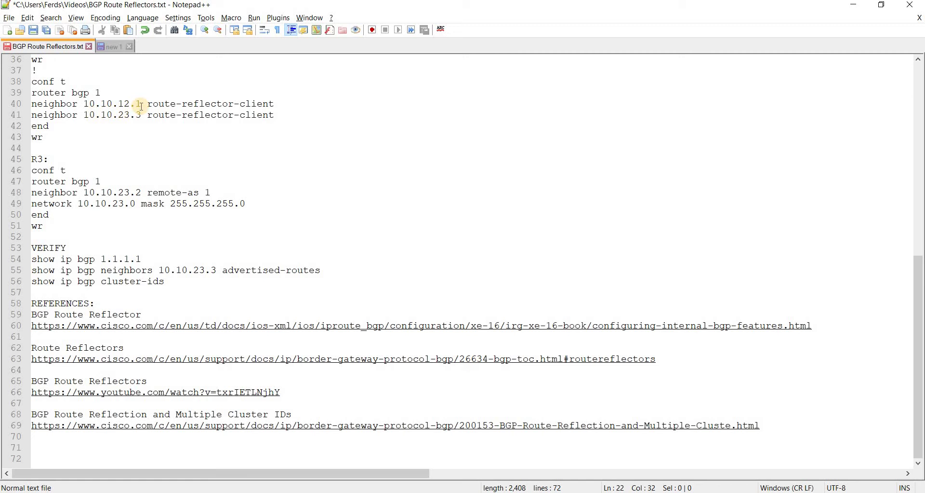
pyautogui.hotkey('alt', 'Tab')
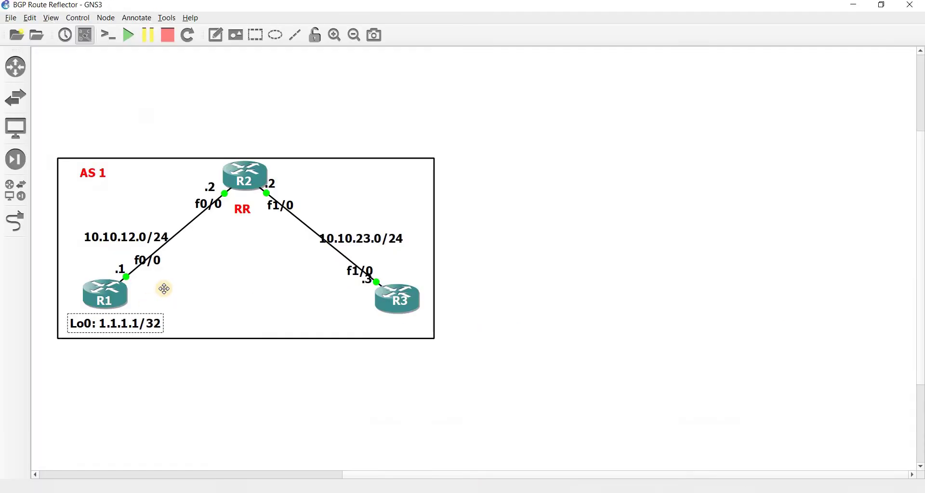
pyautogui.hotkey('alt', 'Tab')
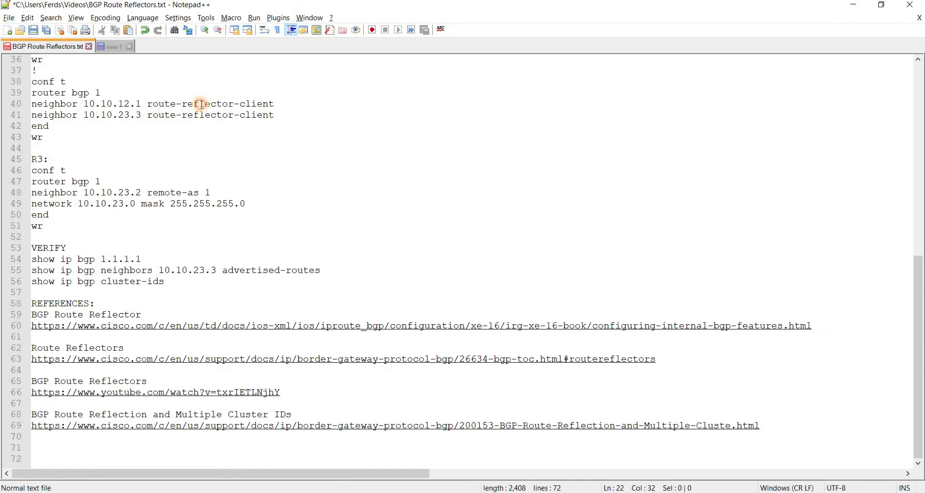
pyautogui.moveTo(148, 104); pyautogui.dragTo(274, 104)
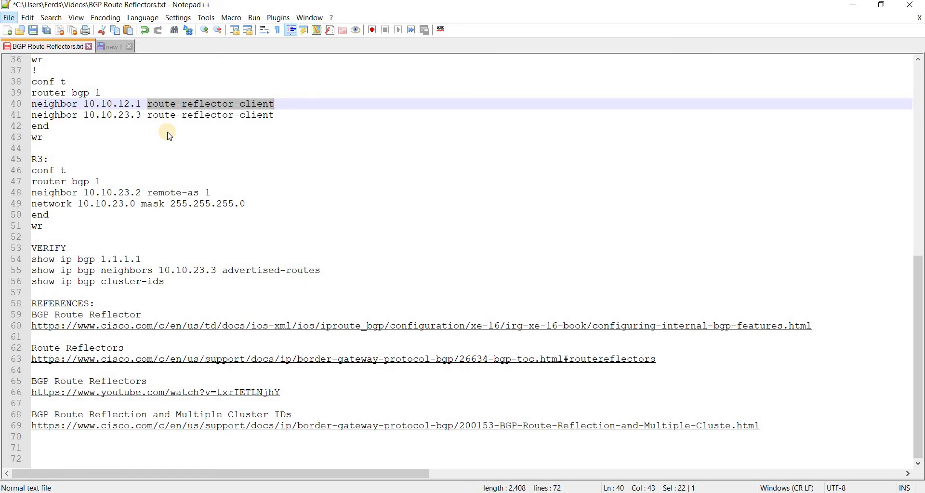
pyautogui.moveTo(141, 114); pyautogui.dragTo(90, 115)
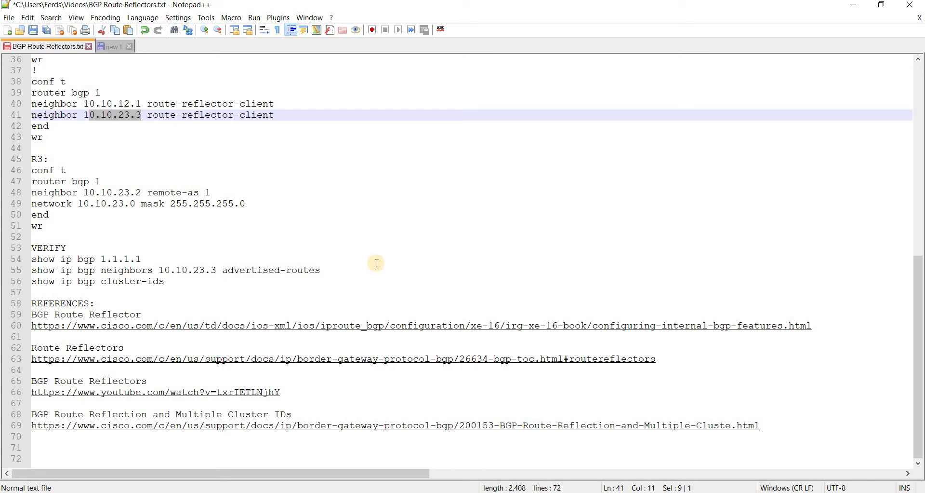
# Step: Copy R2's route reflector commands from the notes and run them in R2's session, making 10.10.12.1 and 10.10.23.3 clients and saving the configuration
pyautogui.moveTo(44, 137); pyautogui.dragTo(6, 83)
pyautogui.hotkey('ctrl', 'c')
pyautogui.hotkey('alt', 'Tab')
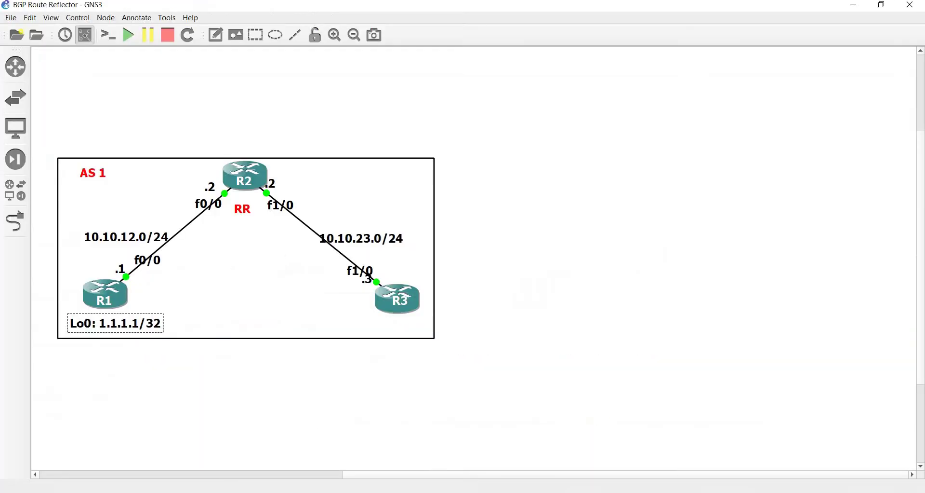
pyautogui.hotkey('alt', 'Tab')
pyautogui.hotkey('alt', 'Tab')
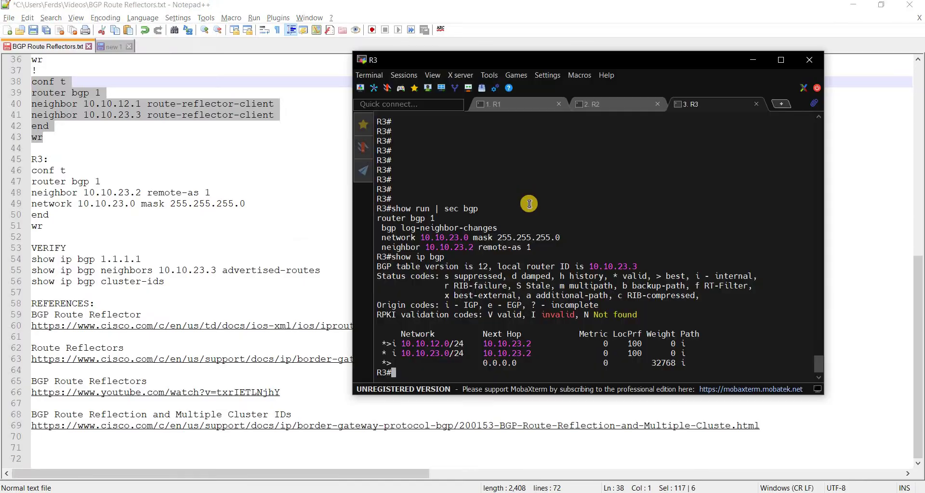
pyautogui.rightClick(586, 197)
pyautogui.press('Return')
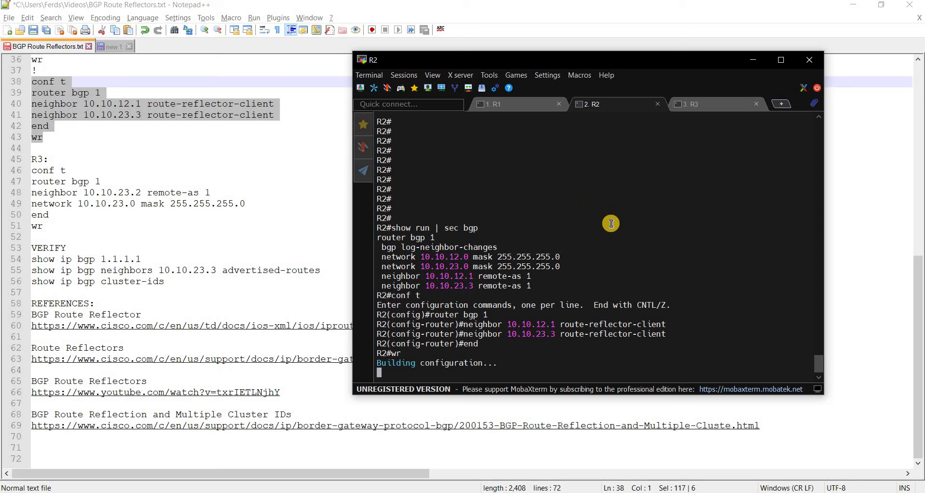
# Step: Redisplay R3's BGP table with "show ip bgp" and bring the GNS3 topology up behind the terminal
pyautogui.click(721, 105)
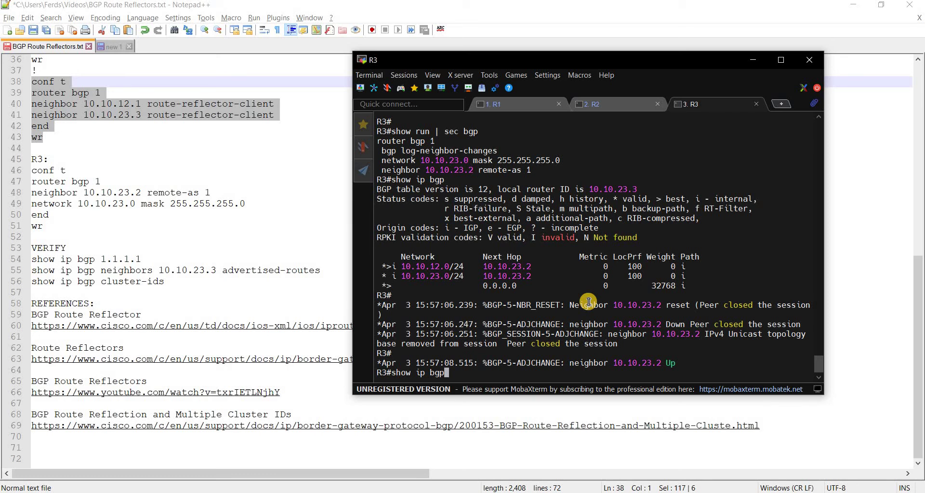
pyautogui.press('Return')
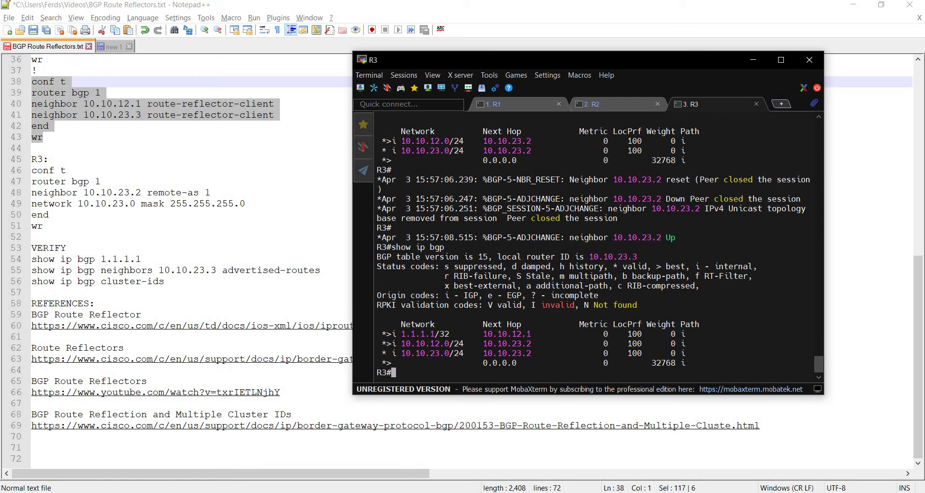
pyautogui.hotkey('alt', 'Tab')
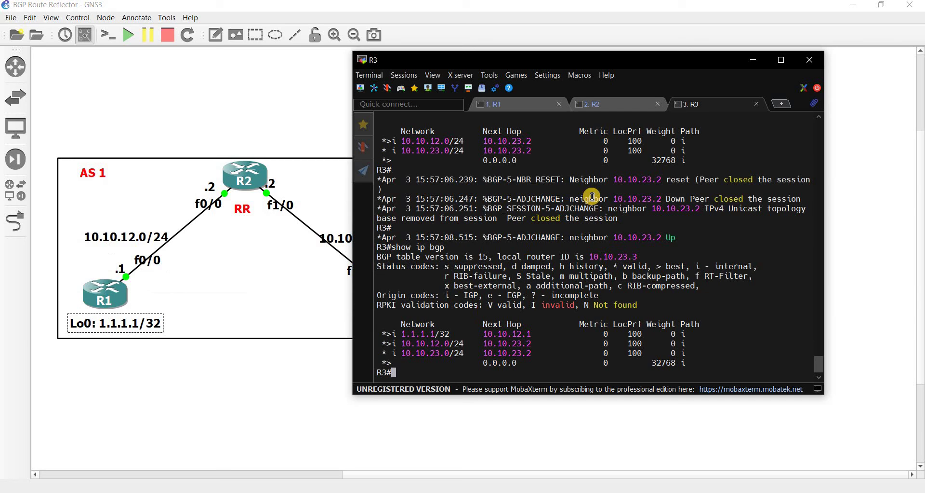
# Step: Copy "show ip bgp neighbors 10.10.23.3 advertised-routes" from the notes and run it in R2's session
pyautogui.click(372, 482)
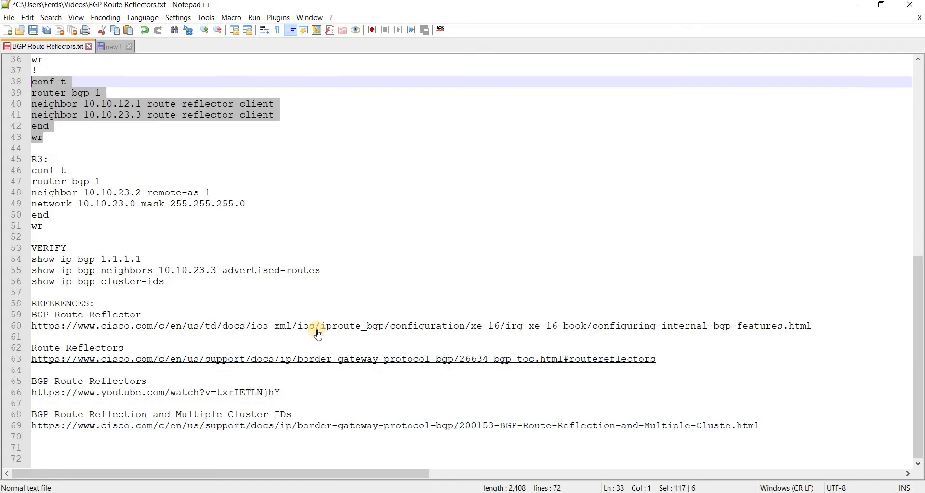
pyautogui.click(322, 270)
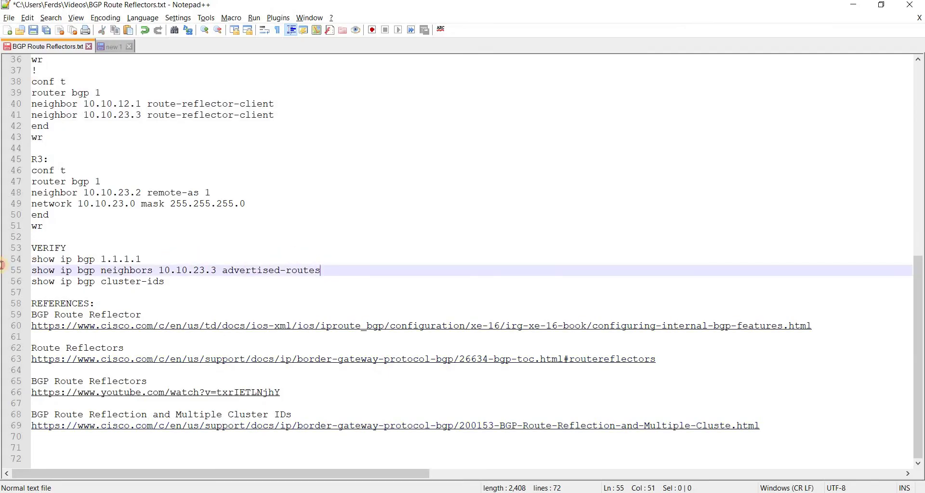
pyautogui.hotkey('shift', 'Home')
pyautogui.press('Down')
pyautogui.press('Up')
pyautogui.press('Up')
pyautogui.press('Up')
pyautogui.press('Up')
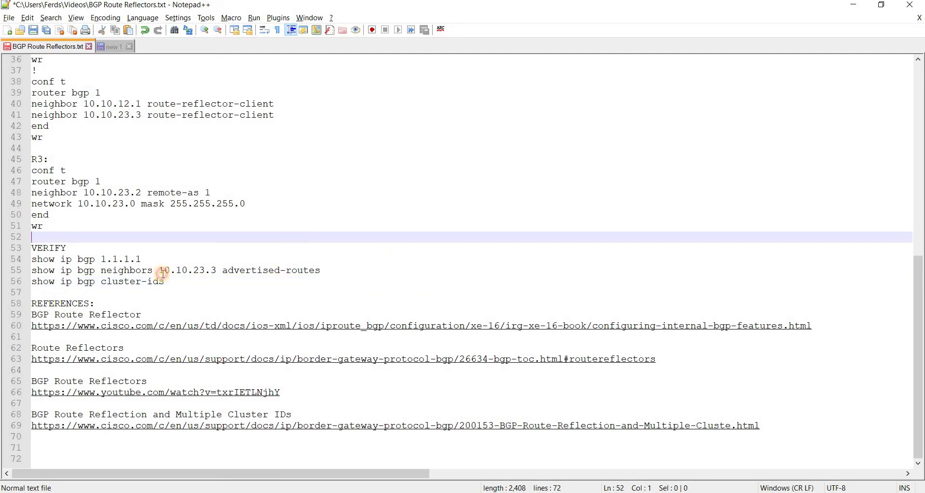
pyautogui.tripleClick(164, 271)
pyautogui.hotkey('ctrl', 'c')
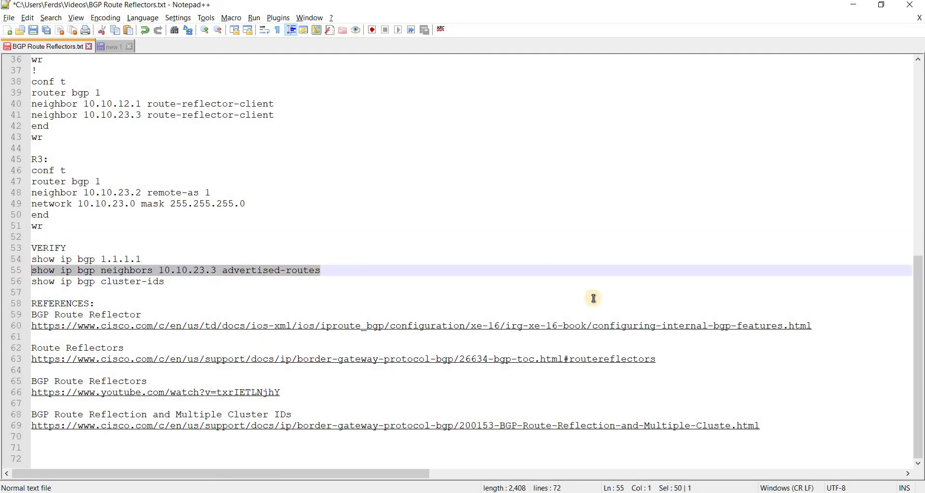
pyautogui.hotkey('alt', 'Tab')
pyautogui.rightClick(580, 217)
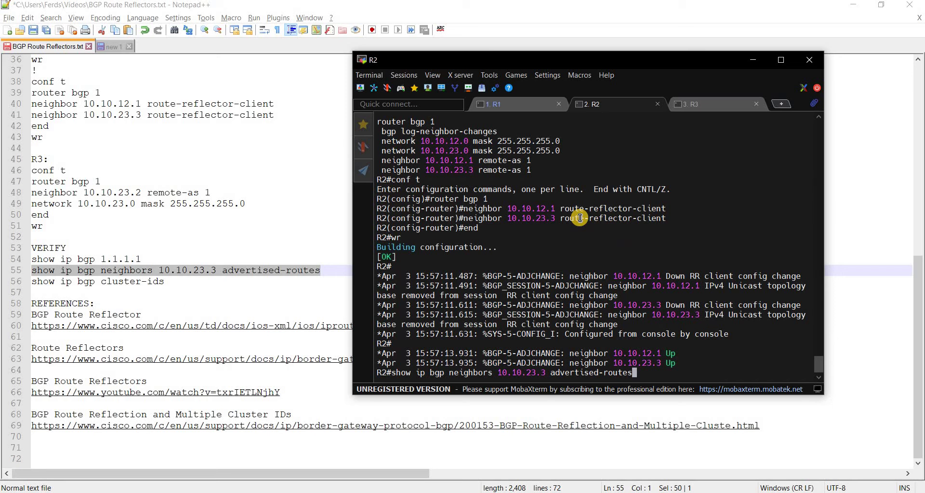
pyautogui.press('Return')
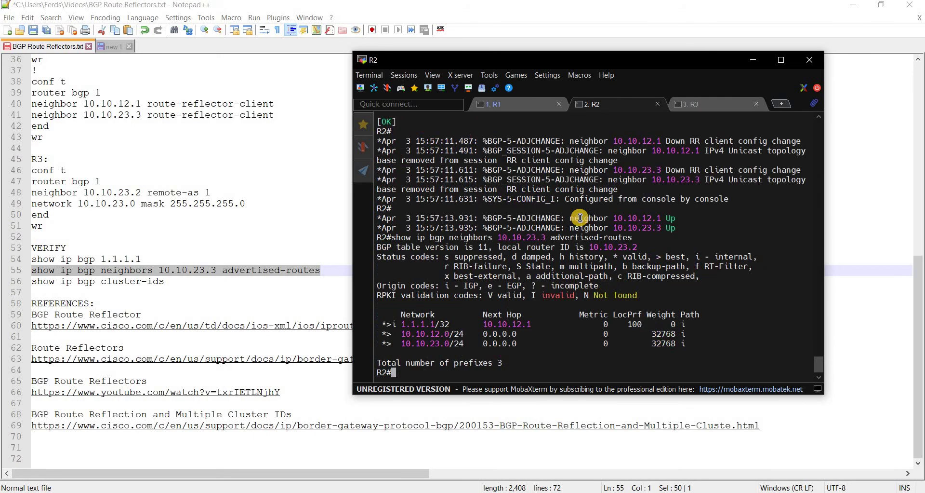
# Step: Examine the 1.1.1.1/32 entry among R2's advertised routes and review the route-reflector-client commands in the earlier session output
pyautogui.doubleClick(416, 325)
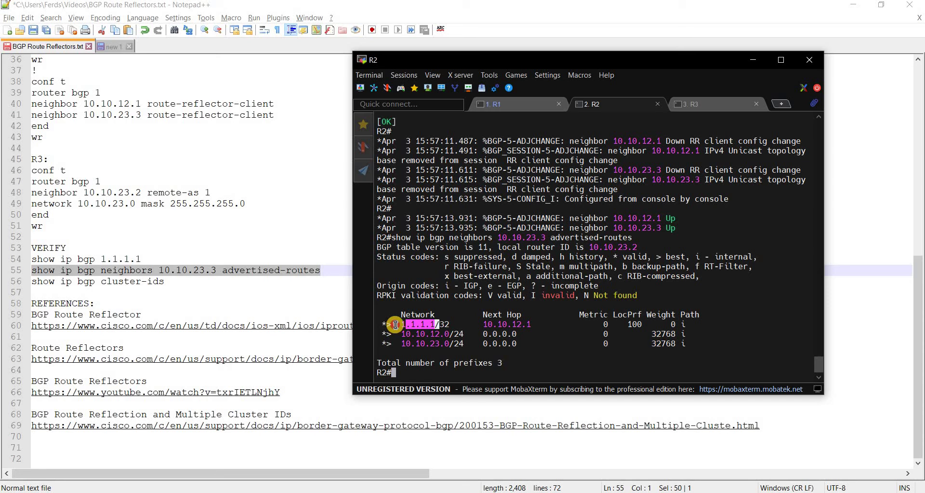
pyautogui.click(394, 325)
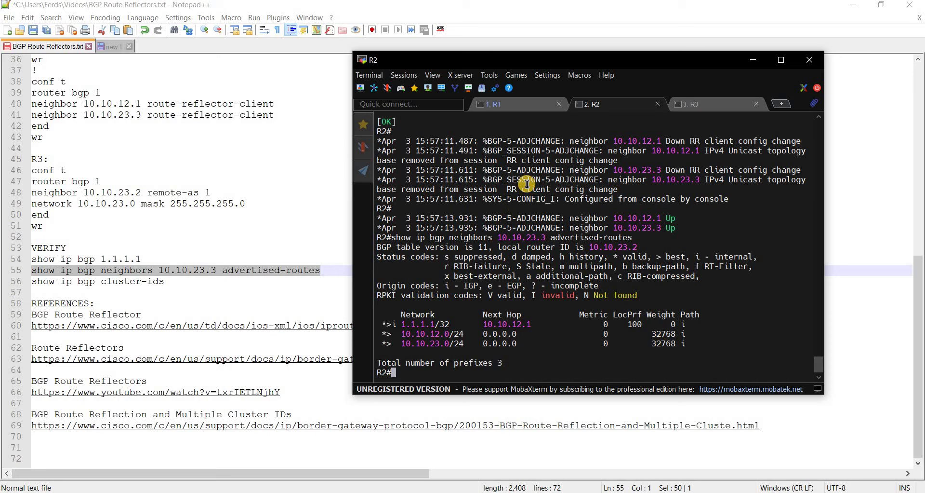
pyautogui.scroll(5, 557, 244)
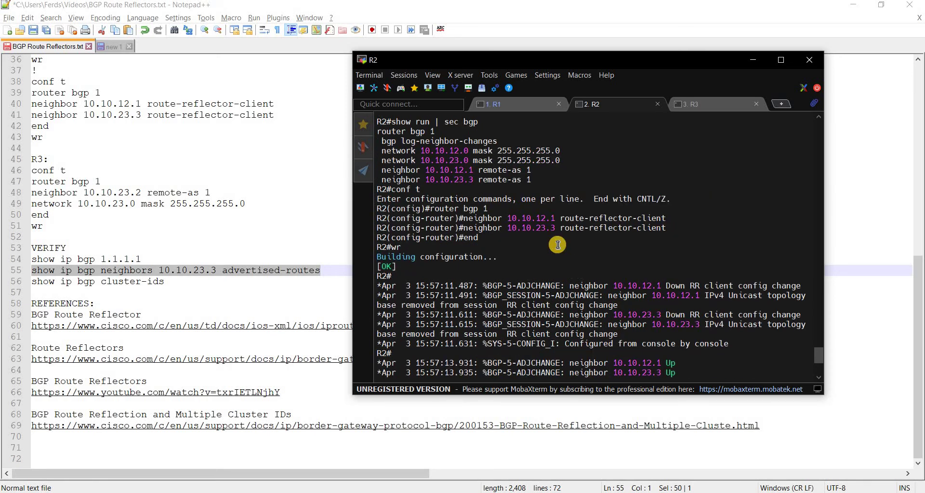
pyautogui.scroll(-5, 558, 245)
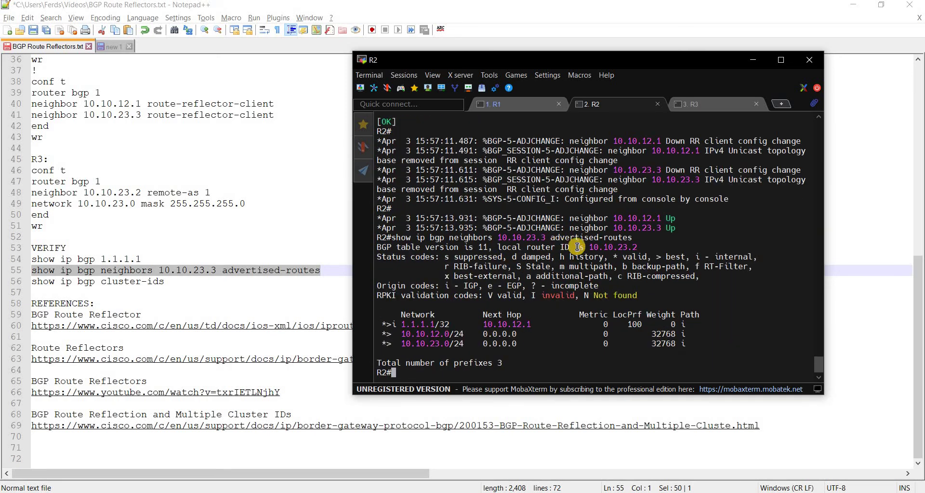
pyautogui.scroll(9, 561, 244)
pyautogui.scroll(-9, 578, 246)
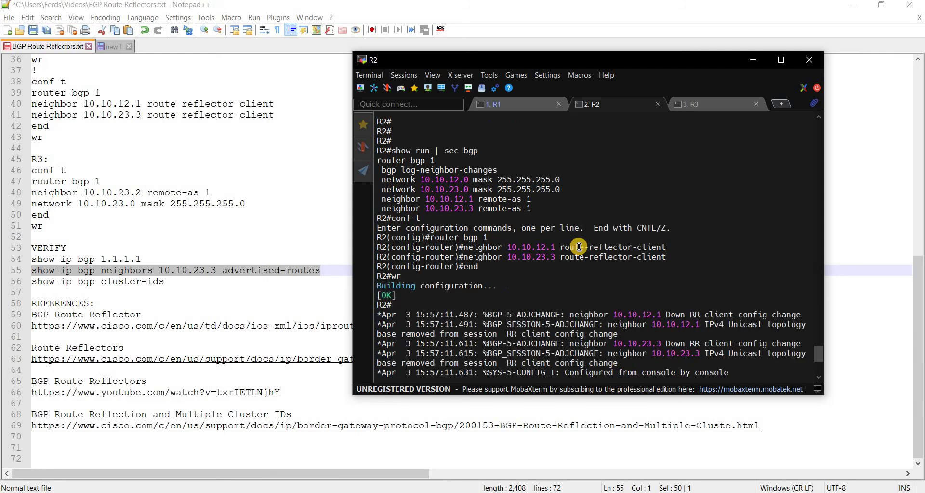
pyautogui.scroll(10, 579, 246)
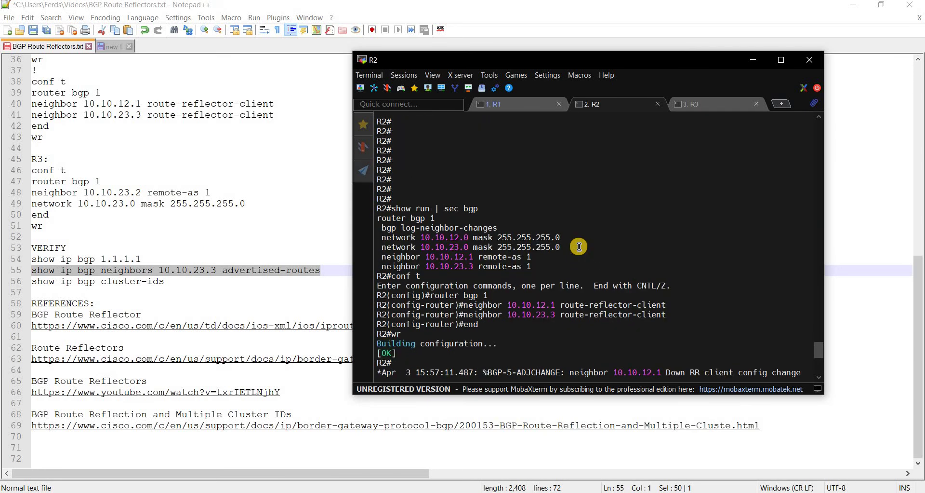
pyautogui.scroll(-8, 579, 246)
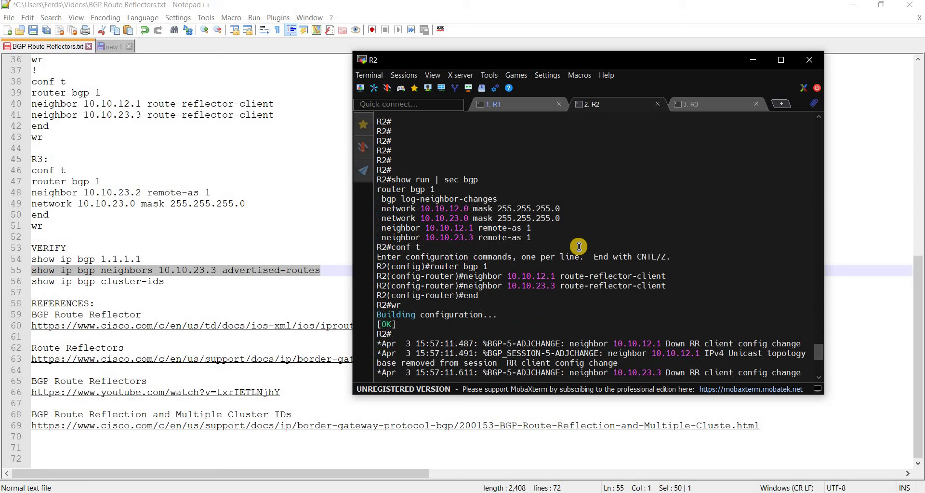
# Step: Compare R2's advertised routes and route-reflector-client configuration with R3's BGP tables before and after the session reset
pyautogui.scroll(3, 581, 243)
pyautogui.click(690, 104)
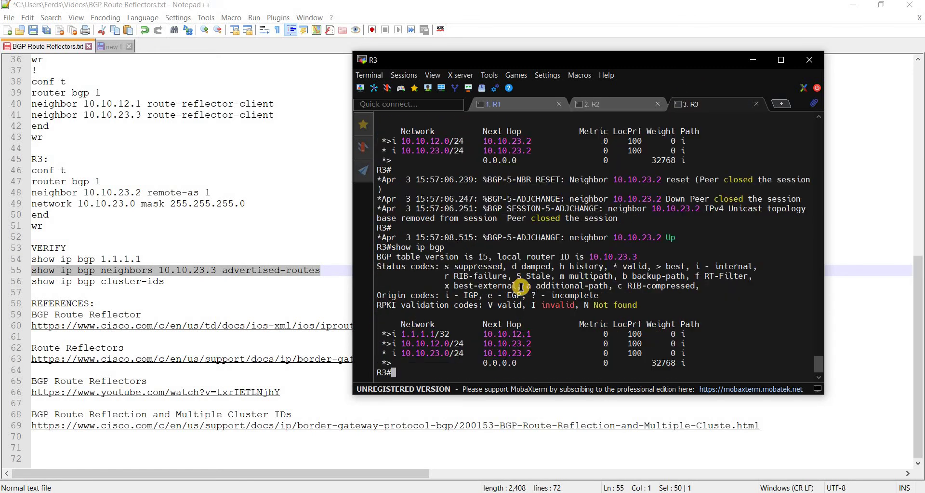
pyautogui.scroll(5, 521, 286)
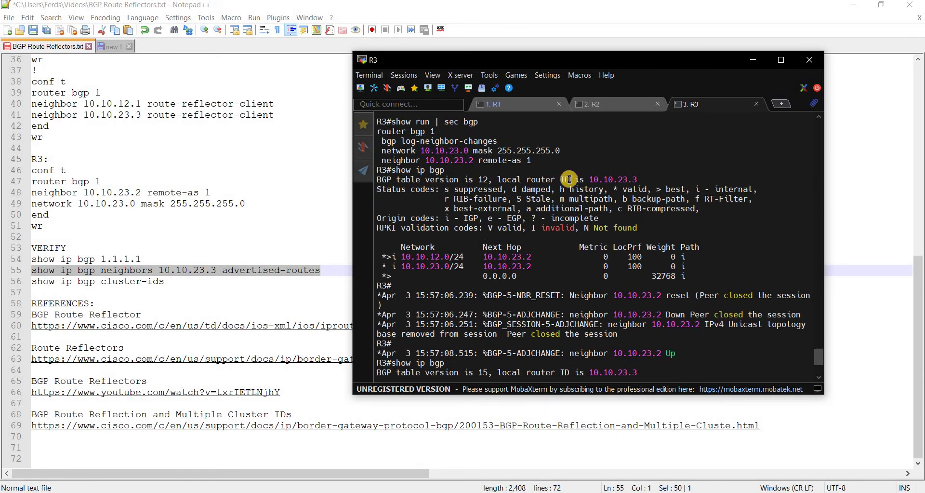
pyautogui.click(600, 103)
pyautogui.scroll(-6, 562, 291)
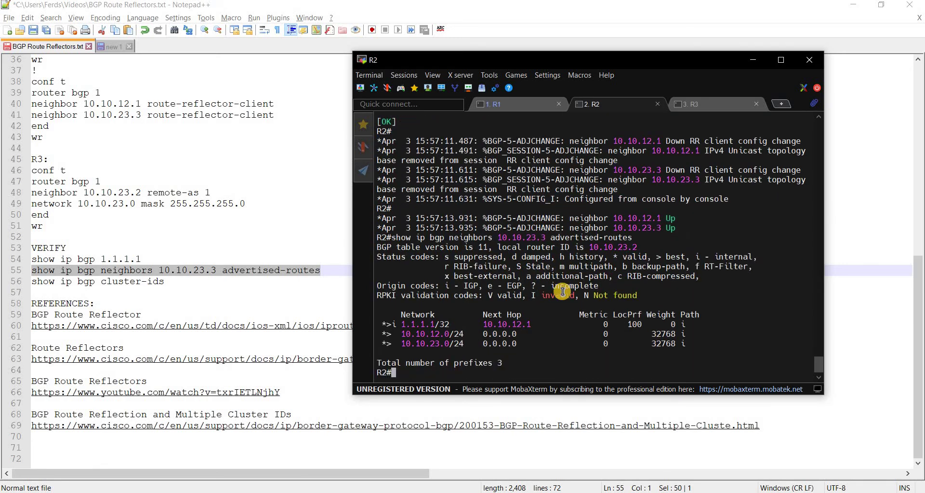
pyautogui.click(687, 100)
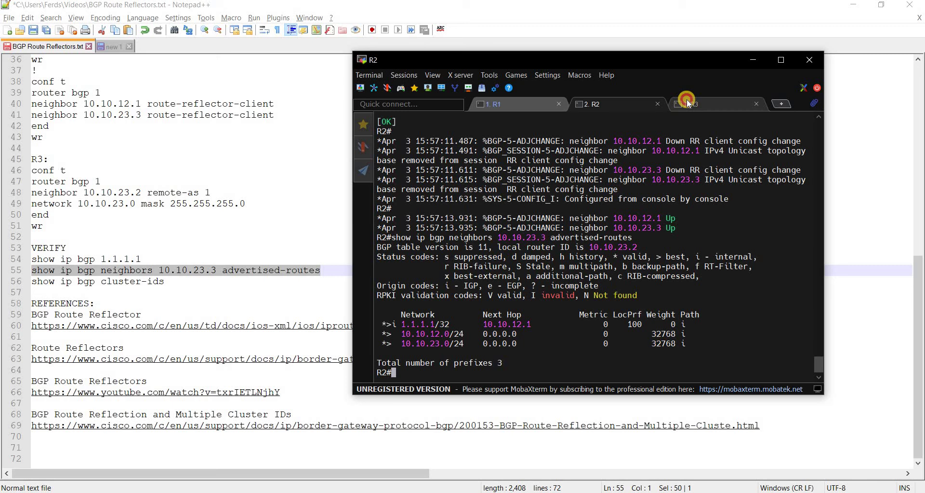
pyautogui.scroll(-8, 599, 316)
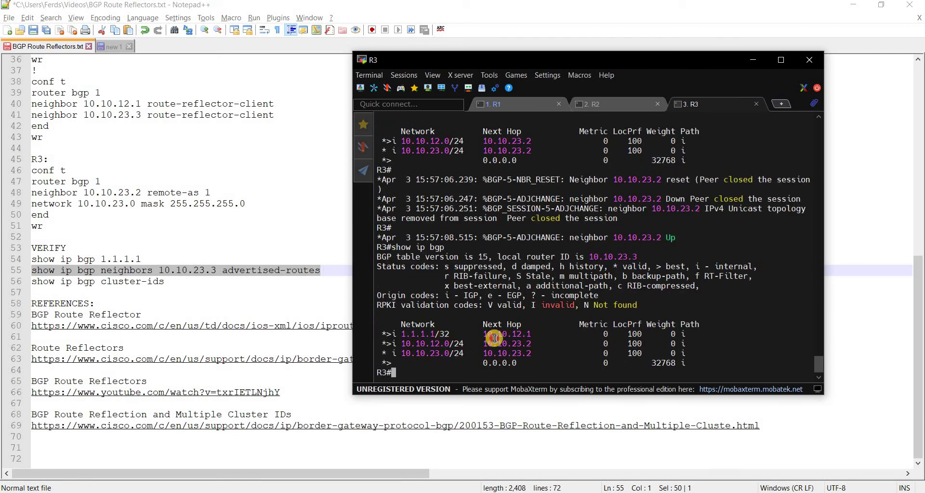
# Step: Examine the next hop of the 1.1.1.1/32 entry in R3's BGP table and compare it with the GNS3 topology
pyautogui.doubleClick(516, 335)
pyautogui.click(516, 334)
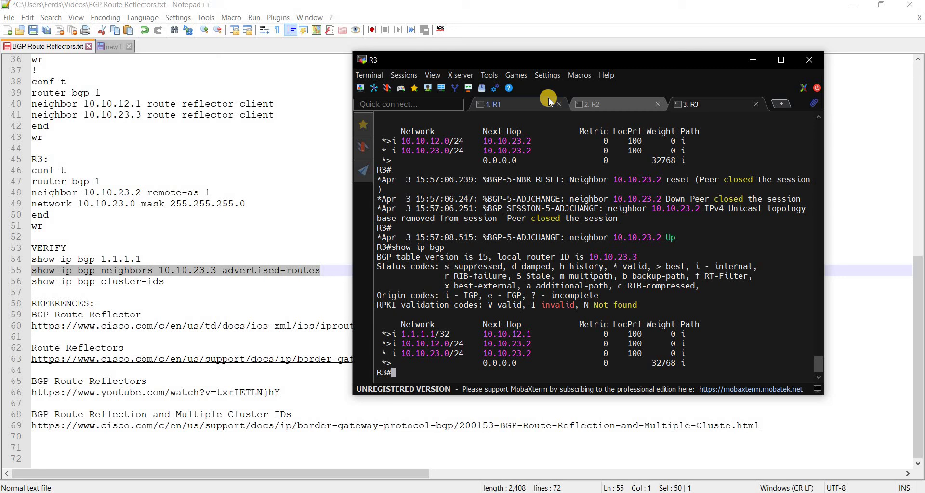
pyautogui.click(495, 334)
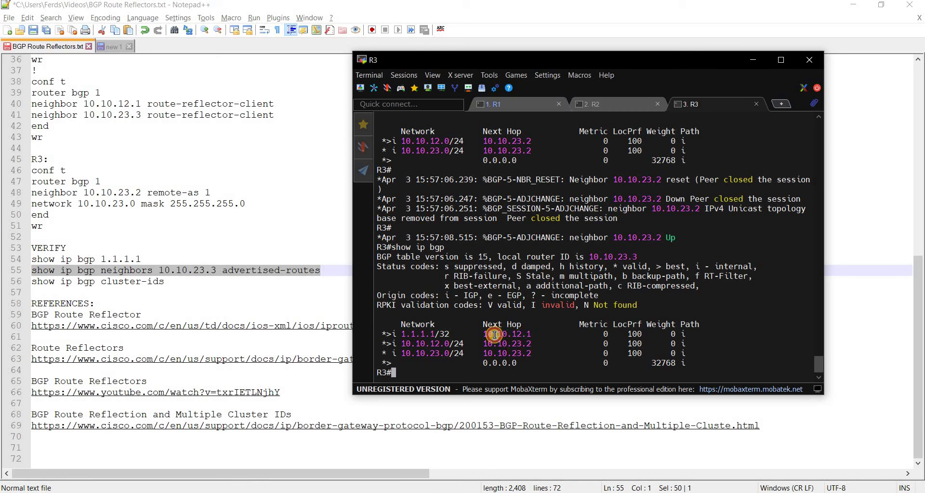
pyautogui.doubleClick(495, 334)
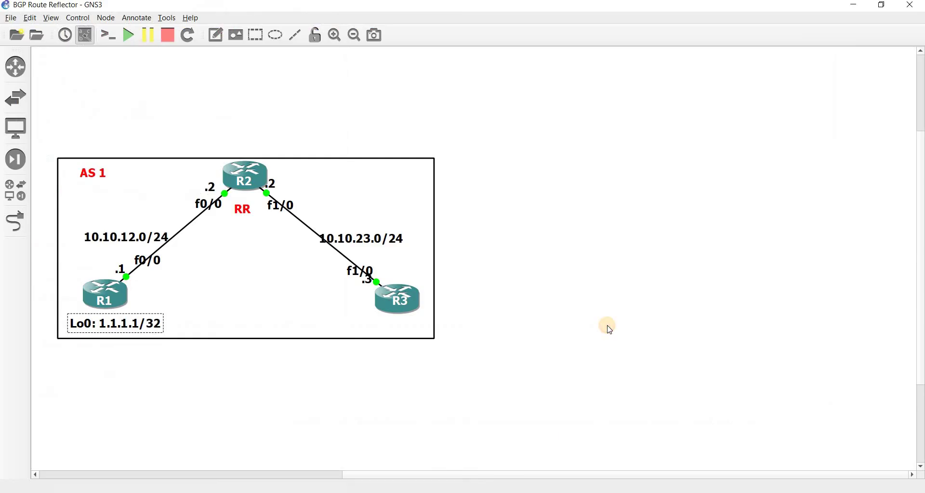
pyautogui.click(610, 329)
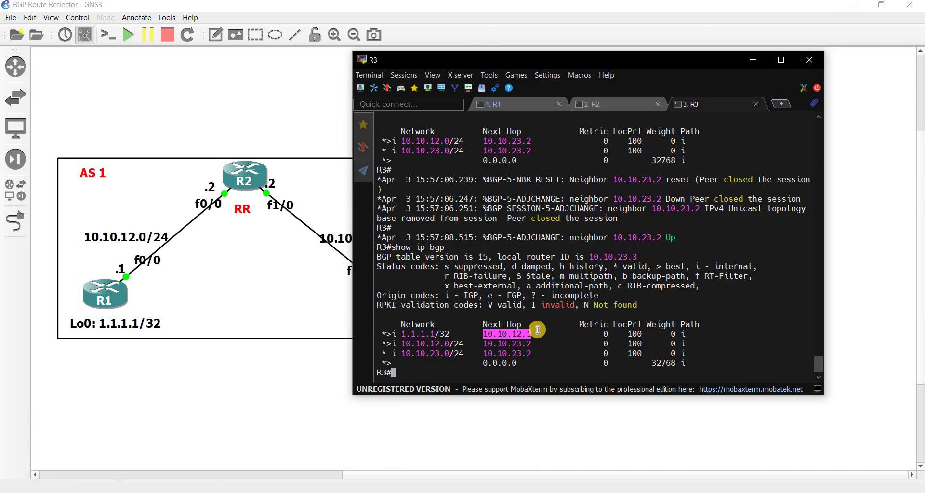
pyautogui.click(537, 329)
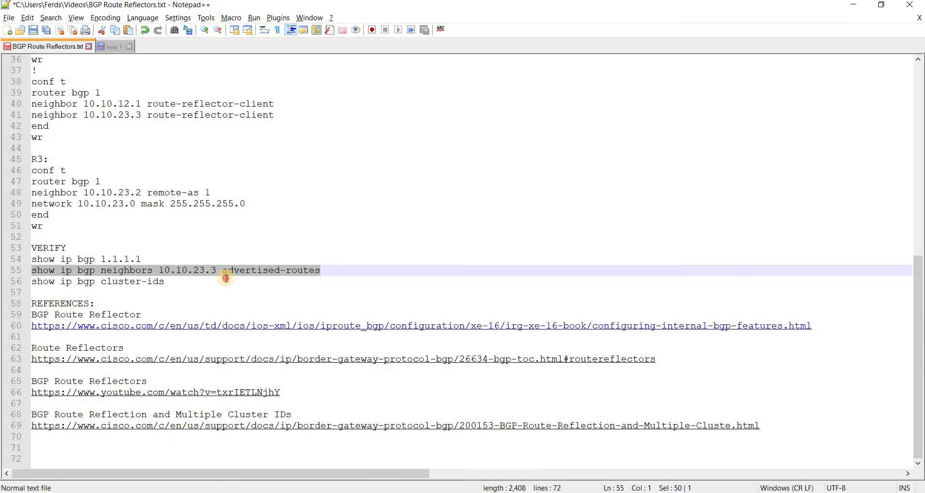
# Step: Copy "show ip bgp 1.1.1.1" from the notes' VERIFY section and run it in R3's session
pyautogui.click(237, 276)
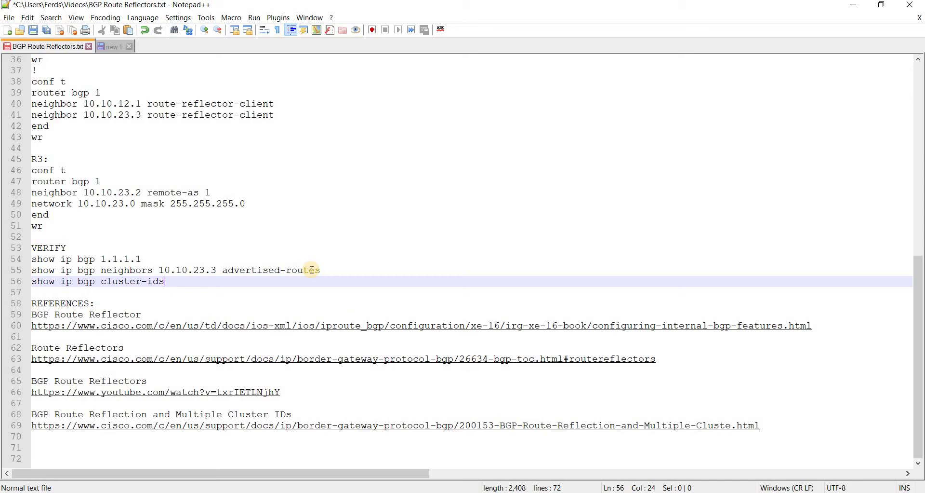
pyautogui.scroll(12, 270, 251)
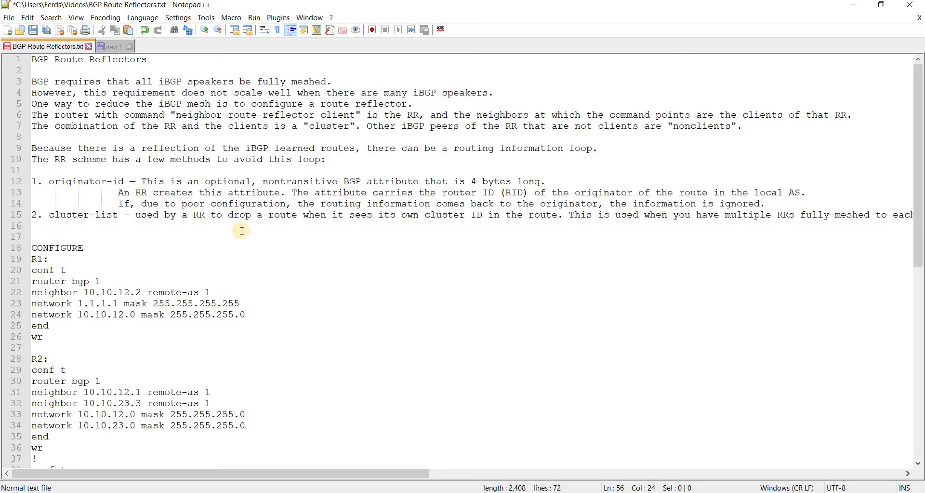
pyautogui.scroll(-12, 318, 278)
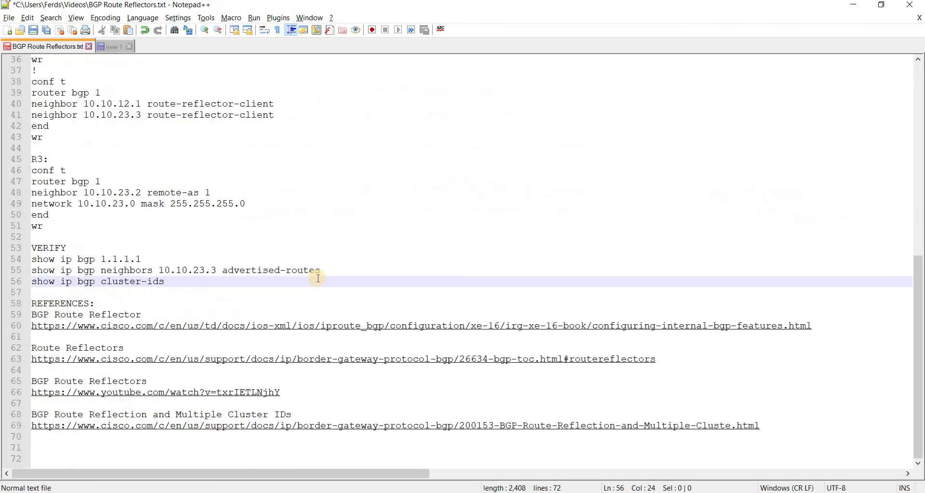
pyautogui.click(289, 240)
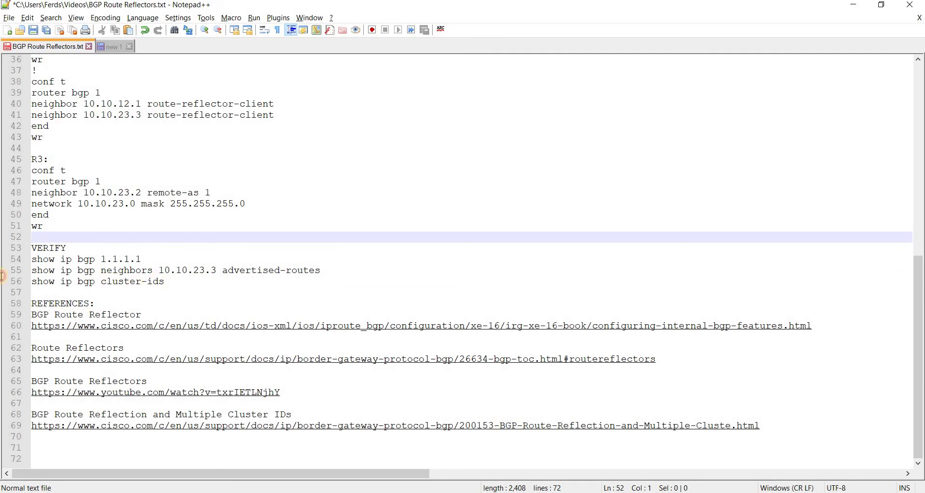
pyautogui.moveTo(3, 275); pyautogui.dragTo(4, 282)
pyautogui.moveTo(142, 259); pyautogui.dragTo(14, 258)
pyautogui.hotkey('alt', 'Tab')
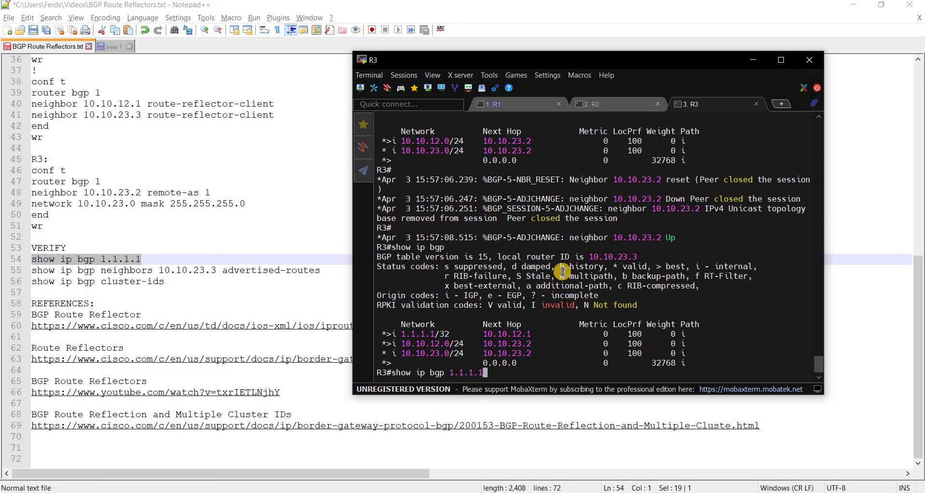
pyautogui.press('Return')
# Step: Compare the originator and cluster list of R3's 1.1.1.1 route with the originator-id and cluster-list explanations in the notes
pyautogui.click(280, 289)
pyautogui.scroll(12, 279, 288)
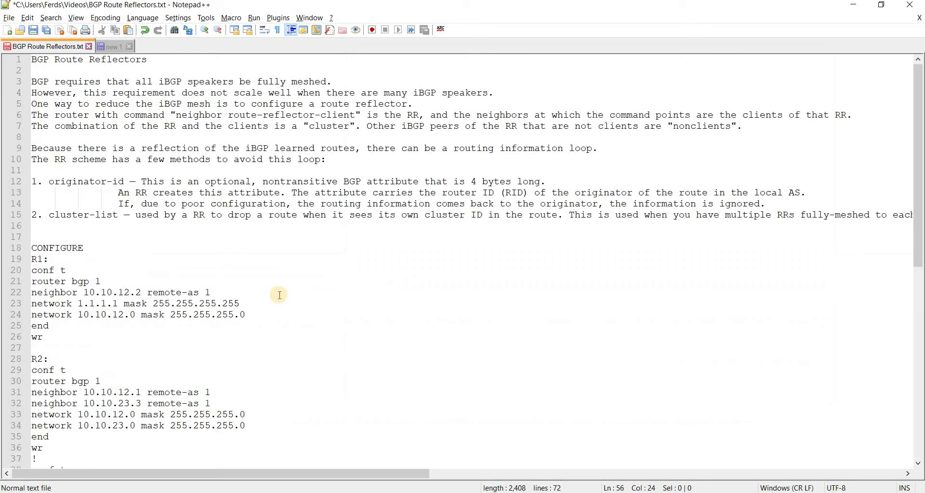
pyautogui.hotkey('alt', 'Tab')
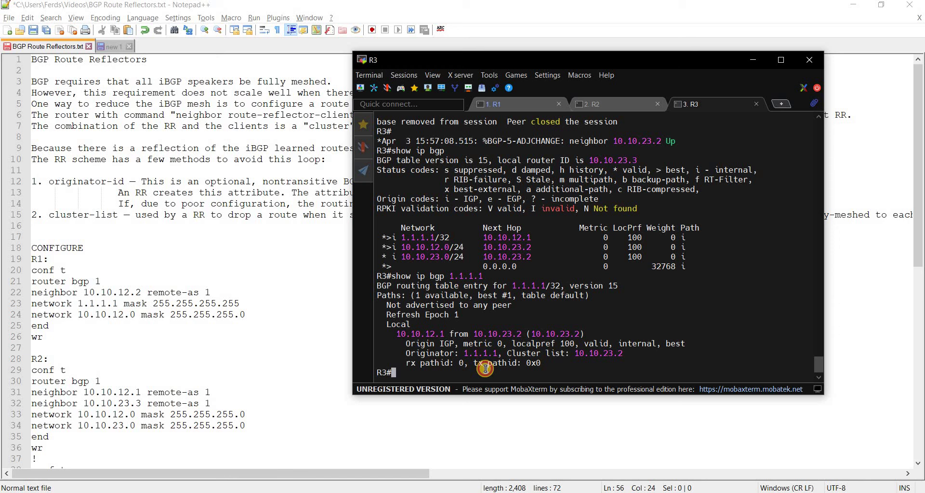
pyautogui.doubleClick(487, 353)
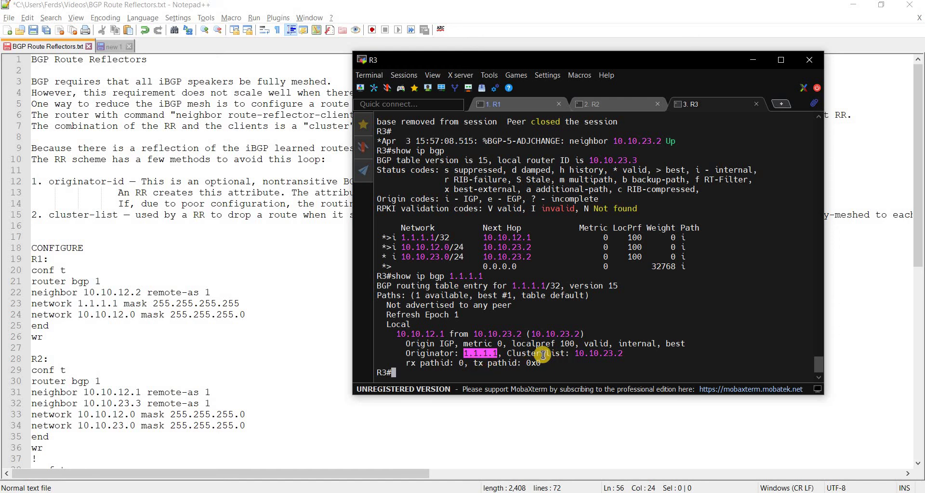
pyautogui.click(187, 215)
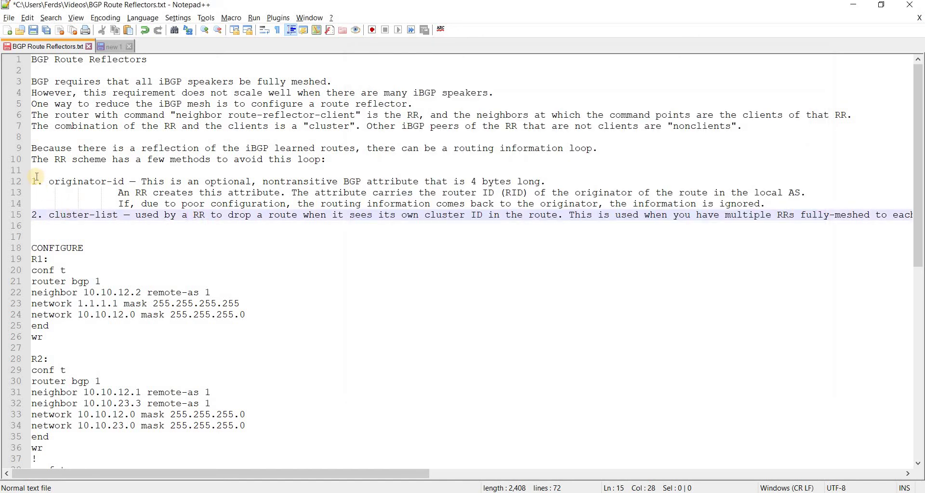
pyautogui.hotkey('alt', 'Tab')
pyautogui.moveTo(622, 354); pyautogui.dragTo(406, 354)
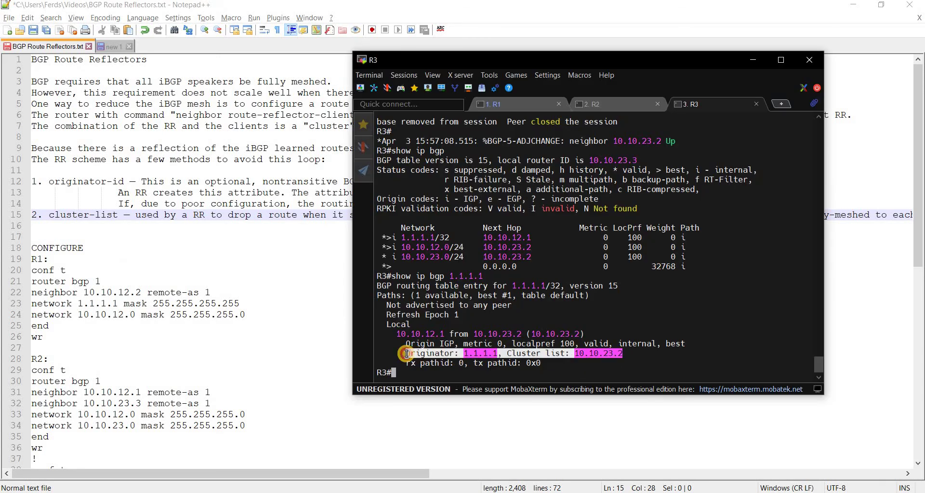
pyautogui.hotkey('alt', 'Tab')
pyautogui.press('Up')
pyautogui.press('Up')
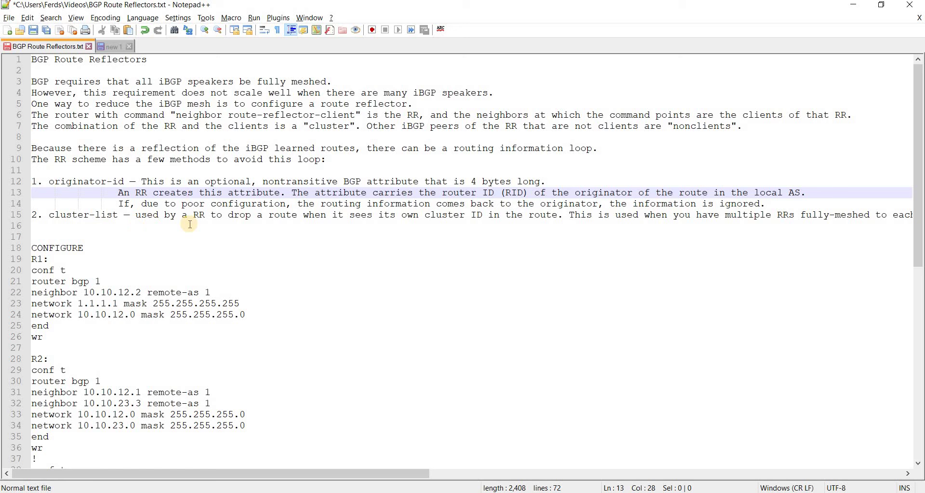
pyautogui.click(191, 224)
pyautogui.hotkey('alt', 'Tab')
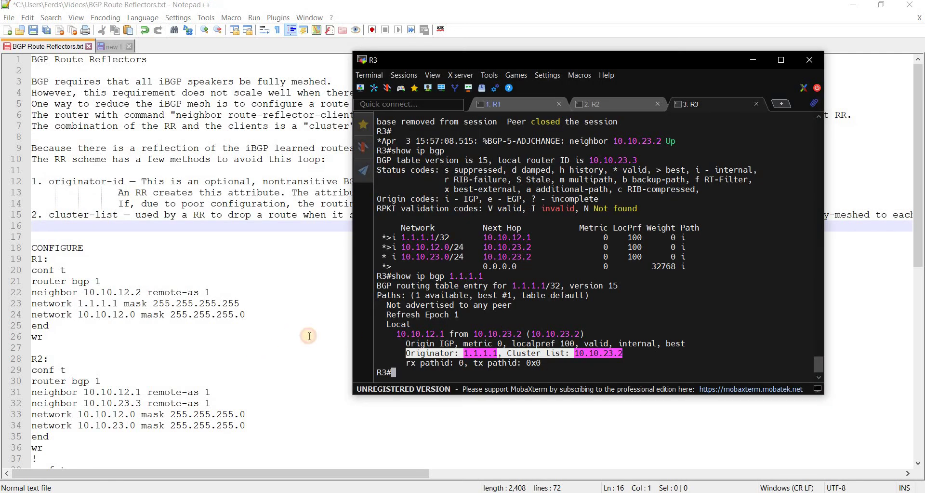
# Step: Copy "show ip bgp cluster-ids" from the notes and try to run it in R3's session
pyautogui.click(309, 336)
pyautogui.scroll(-12, 309, 336)
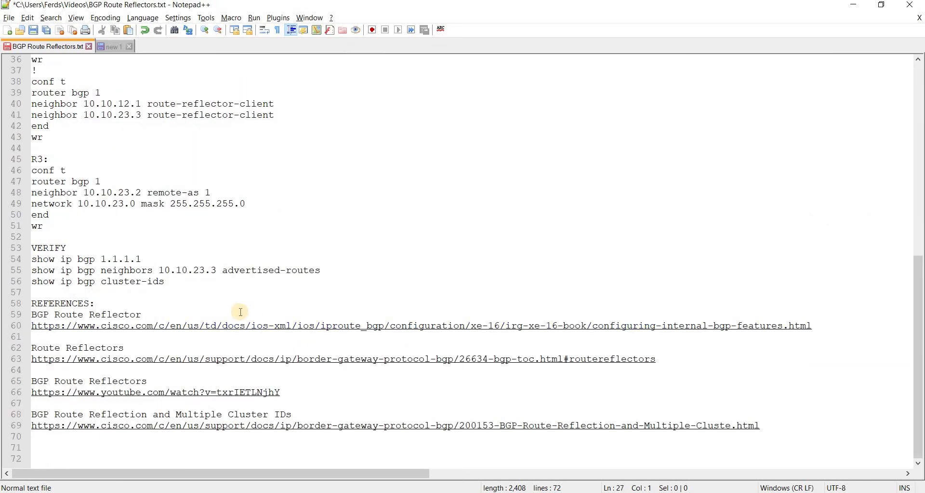
pyautogui.moveTo(165, 282); pyautogui.dragTo(31, 282)
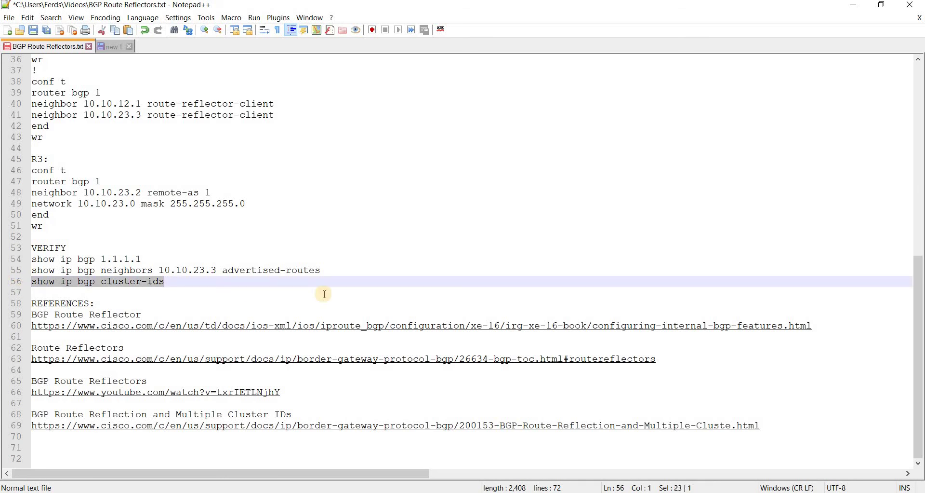
pyautogui.hotkey('ctrl', 'c')
pyautogui.hotkey('alt', 'Tab')
pyautogui.rightClick(624, 254)
pyautogui.press('Return')
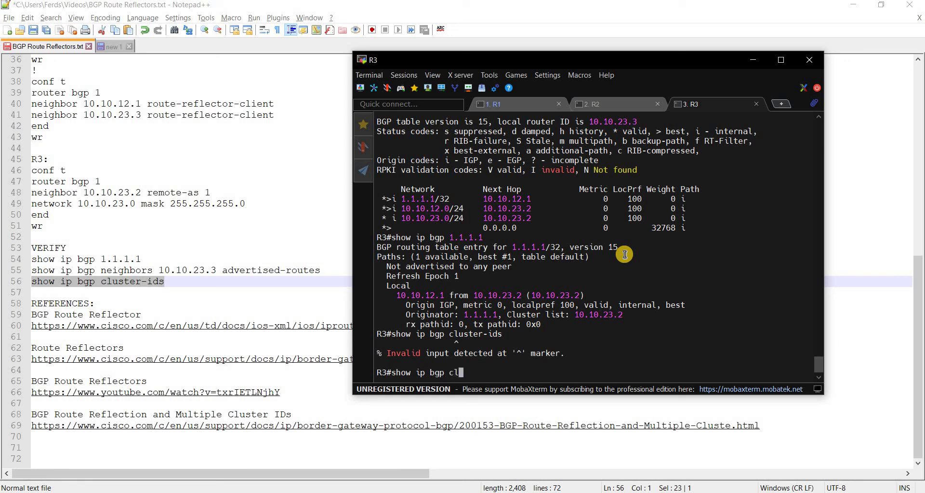
# Step: Try completing "show ip bgp cl" on R3, and list the available "show ip bgp" options to look for a cluster keyword
pyautogui.write('show ip bgp cl')
pyautogui.press('Tab')
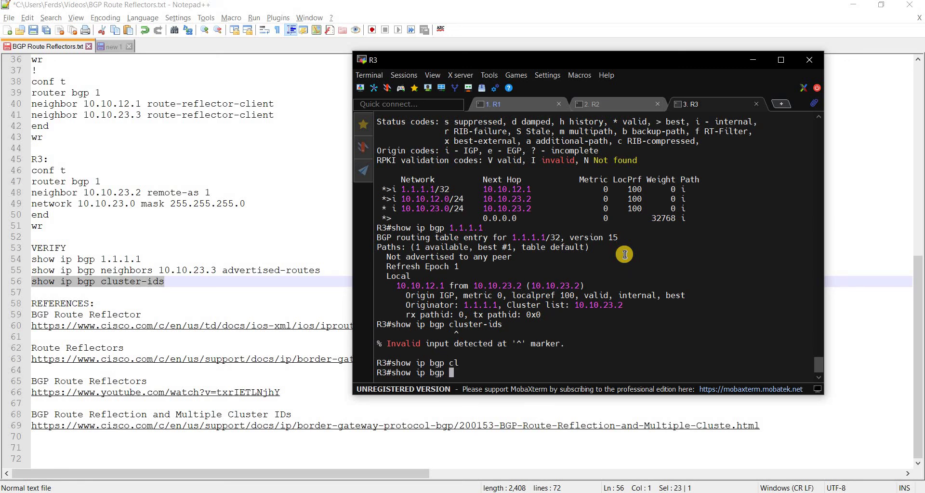
pyautogui.write('?')
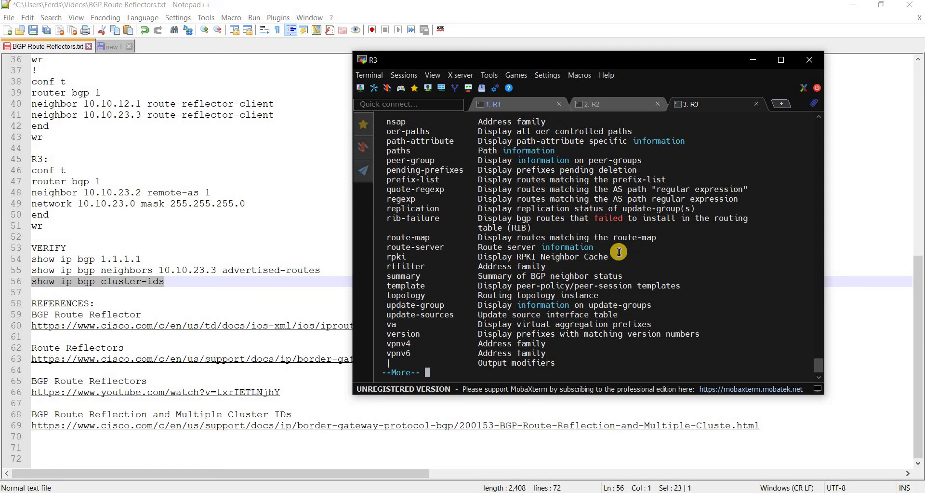
pyautogui.scroll(6, 522, 261)
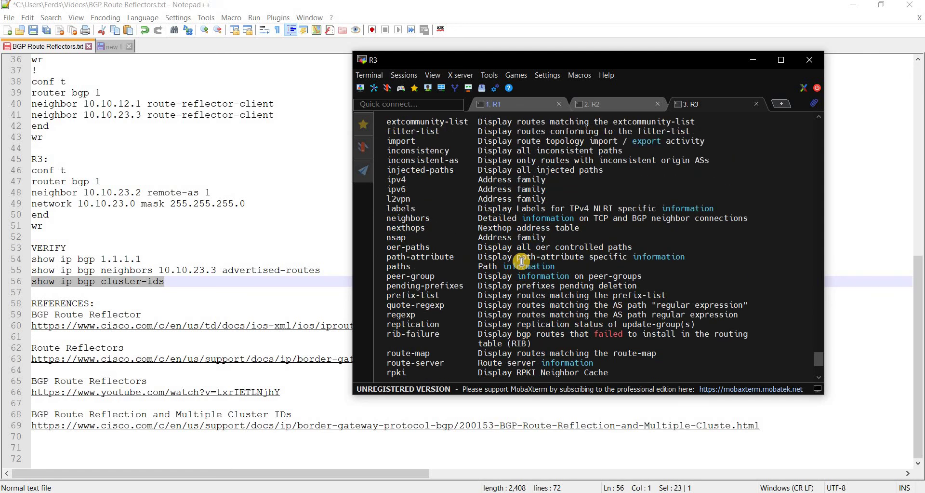
pyautogui.scroll(2, 522, 261)
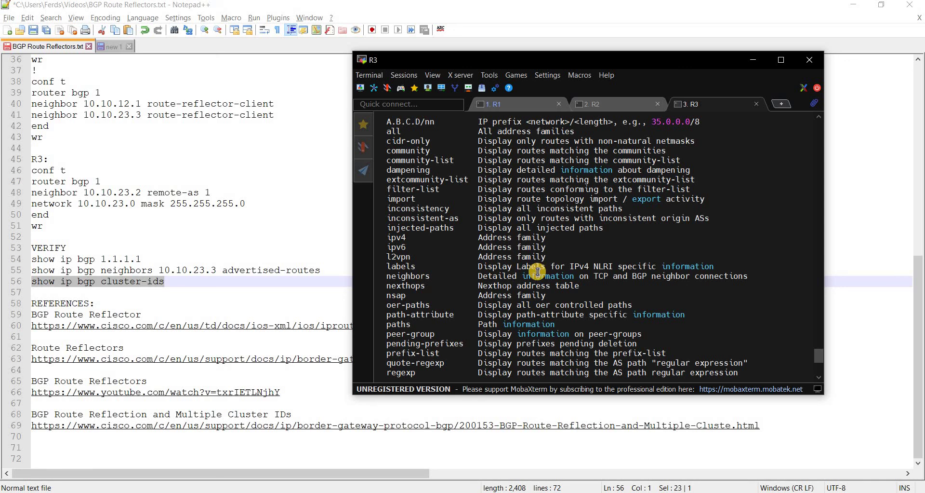
pyautogui.scroll(-8, 537, 271)
# Step: Delete the "show ip bgp cluster-ids" line from the notes' VERIFY section and save the file
pyautogui.click(231, 299)
pyautogui.moveTo(181, 282); pyautogui.dragTo(3, 288)
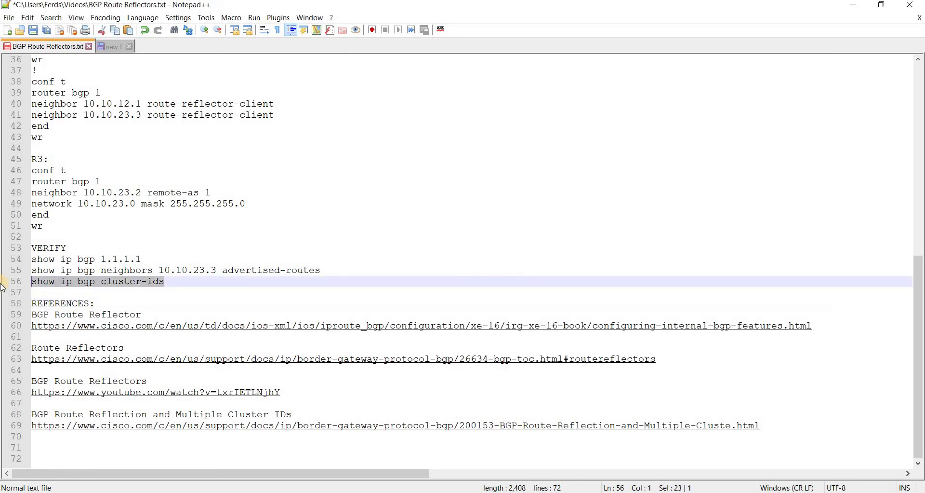
pyautogui.press('Delete')
pyautogui.click(219, 226)
pyautogui.hotkey('ctrl', 's')
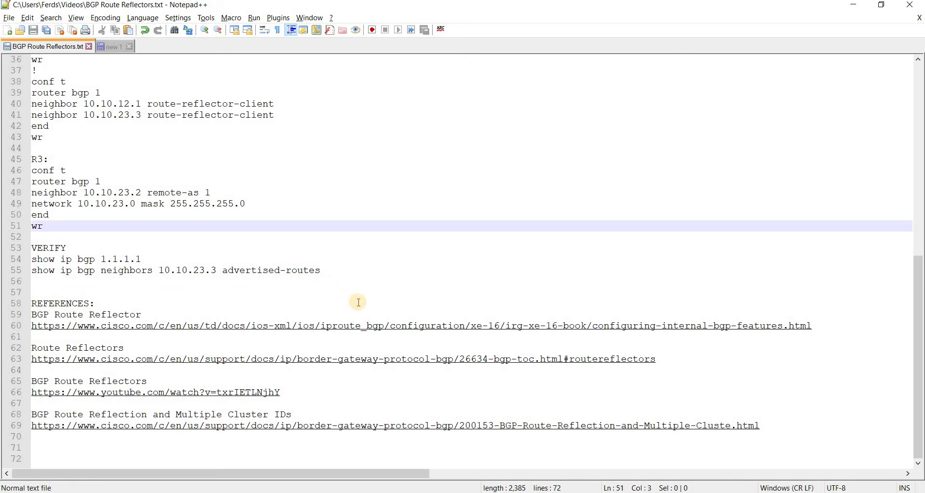
pyautogui.scroll(12, 359, 302)
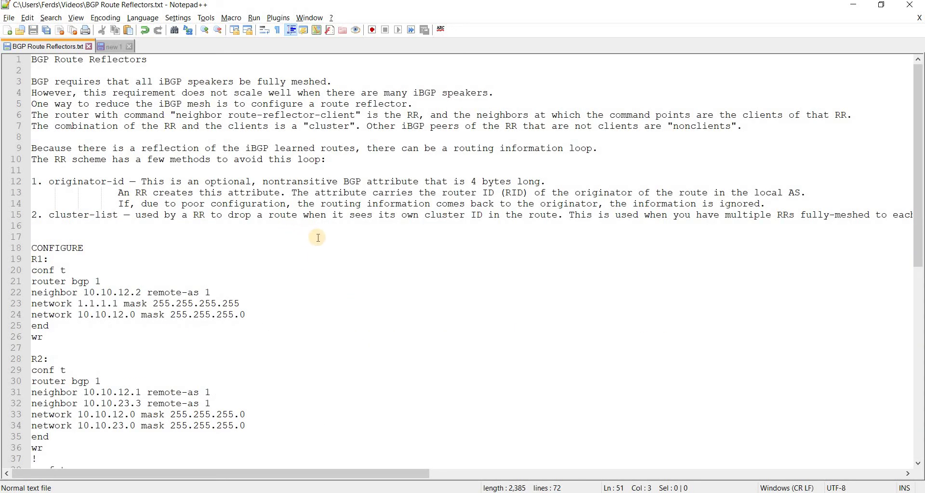